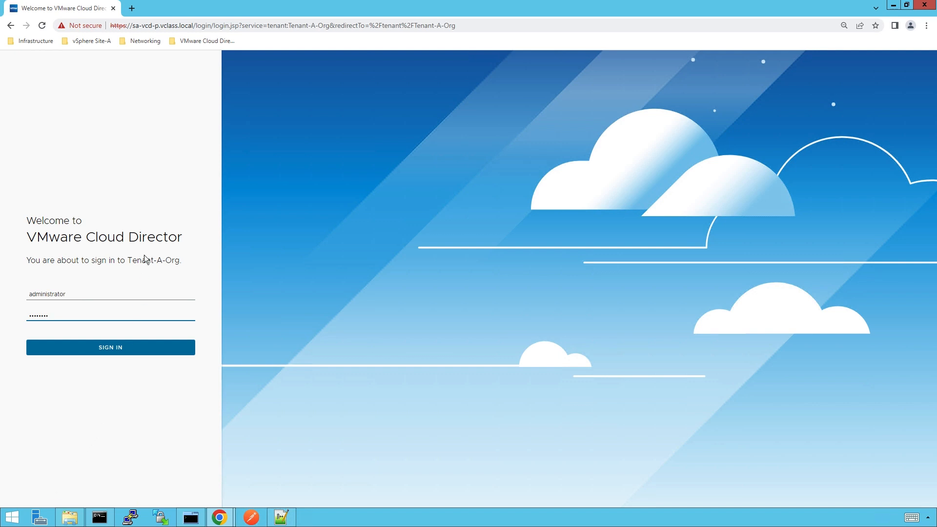
- Load the VMware Download Product page for the Data Solutions add-on in a new browser tab
{"action": "left_click", "coordinate": [135, 10]}
{"action": "type", "text": "customerconnect.vmware.com/en/downloads/details?downloadGroup=DSE120&productId=1365&rPId=108050"}
{"action": "key", "text": "Return"}
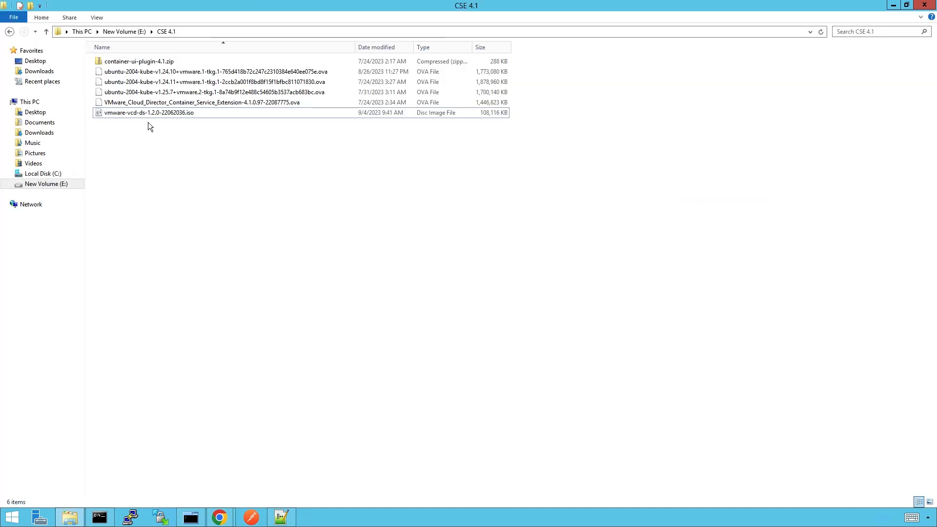
- Mount vmware-vcd-ds-1.2.0-22062036.iso as DVD Drive (F:) and bring up the administrator Command Prompt
{"action": "right_click", "coordinate": [146, 113]}
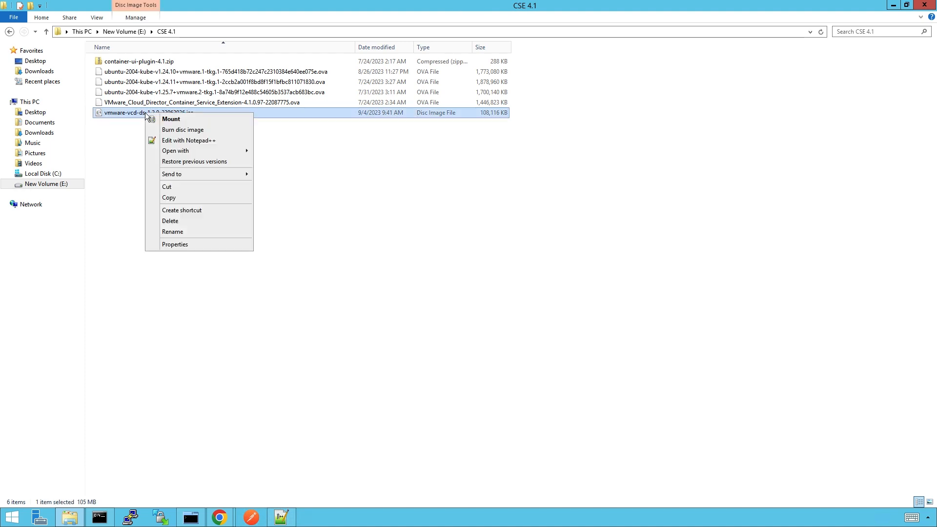
{"action": "left_click", "coordinate": [173, 122]}
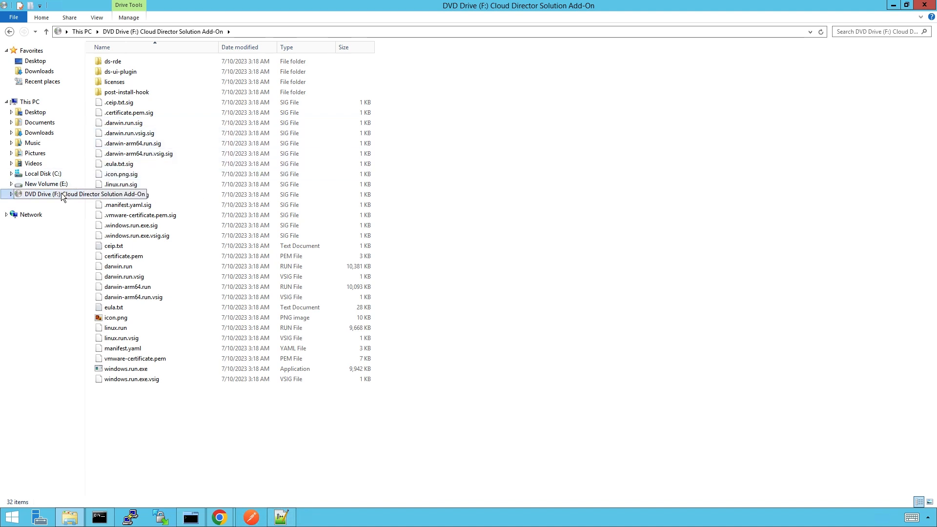
{"action": "left_click", "coordinate": [99, 518]}
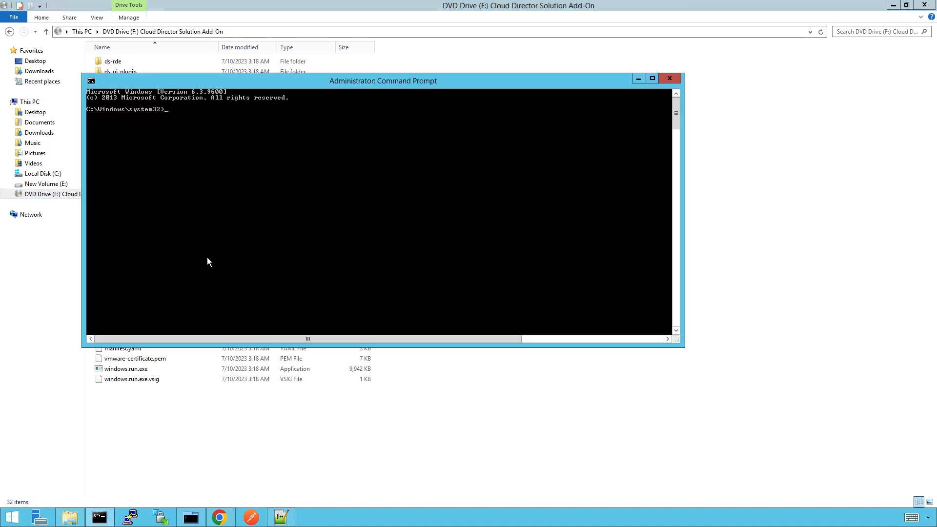
- Switch the console to drive F: and select the windows.run.exe get certificates command in Notepad++
{"action": "type", "text": "f:"}
{"action": "key", "text": "Return"}
{"action": "left_click", "coordinate": [282, 518]}
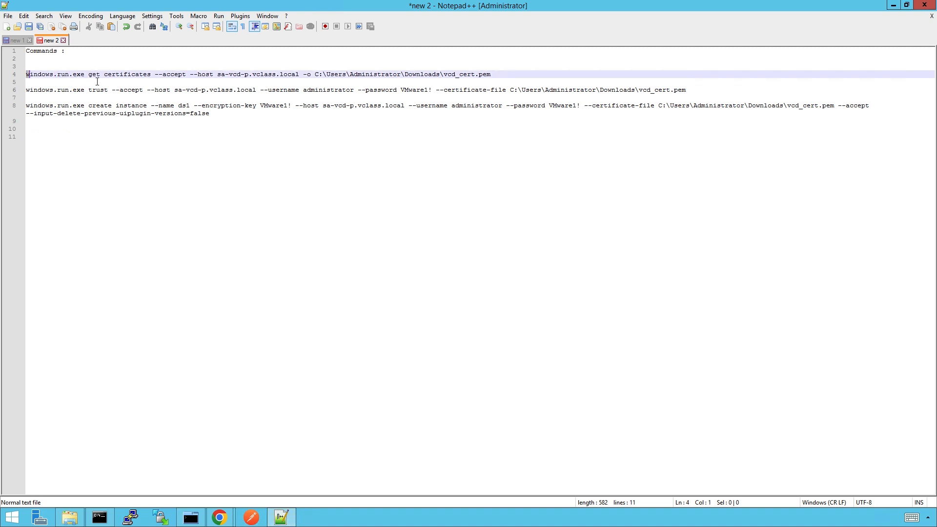
{"action": "left_click_drag", "start_coordinate": [27, 74], "coordinate": [254, 82]}
{"action": "left_click_drag", "start_coordinate": [436, 73], "coordinate": [490, 74]}
{"action": "key", "text": "ctrl+c"}
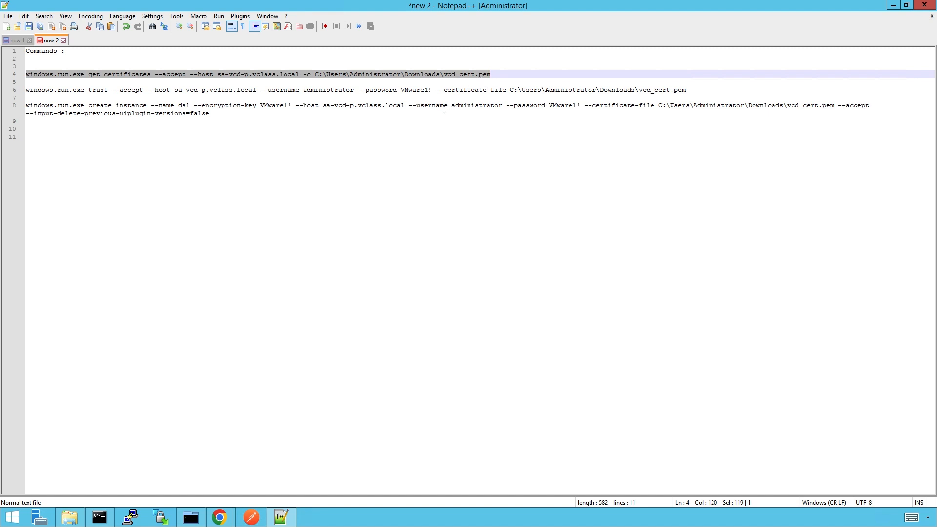
- Paste and run the get certificates command in Command Prompt
{"action": "left_click", "coordinate": [99, 517]}
{"action": "right_click", "coordinate": [170, 238]}
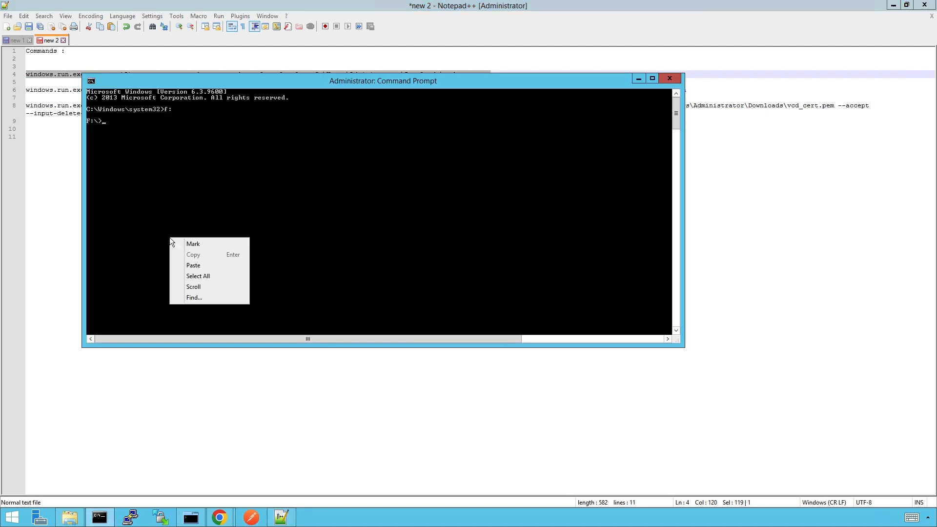
{"action": "left_click", "coordinate": [193, 266]}
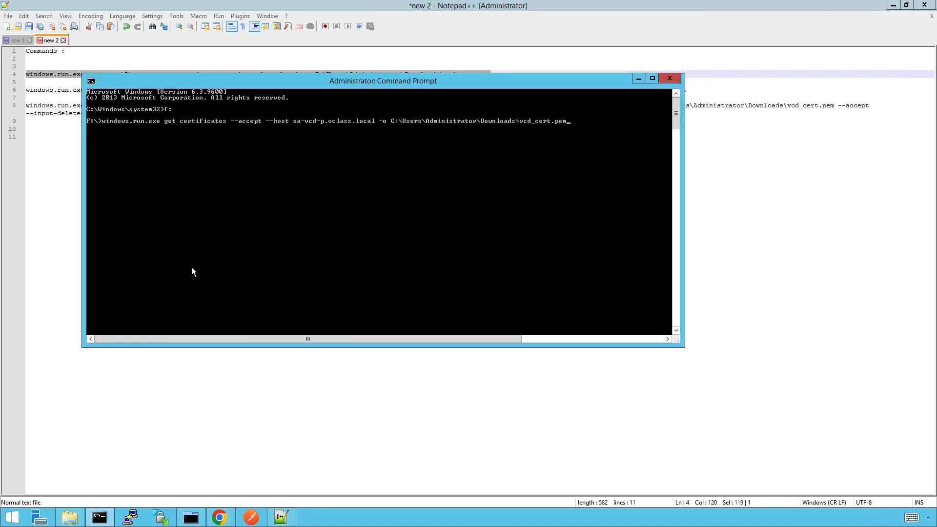
{"action": "key", "text": "Return"}
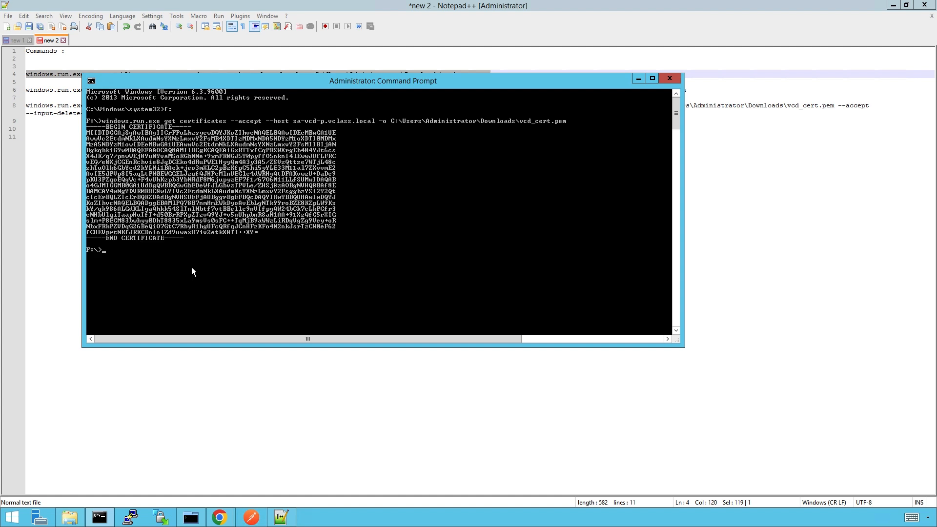
- Copy the trust command from line 6 and run it to add the certificate to Cloud Director
{"action": "left_click", "coordinate": [638, 78]}
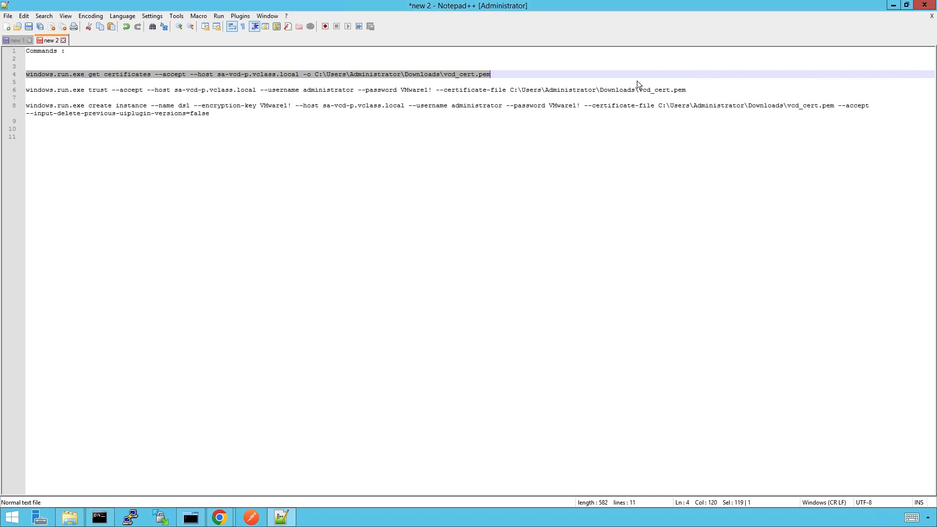
{"action": "left_click_drag", "start_coordinate": [26, 90], "coordinate": [687, 92]}
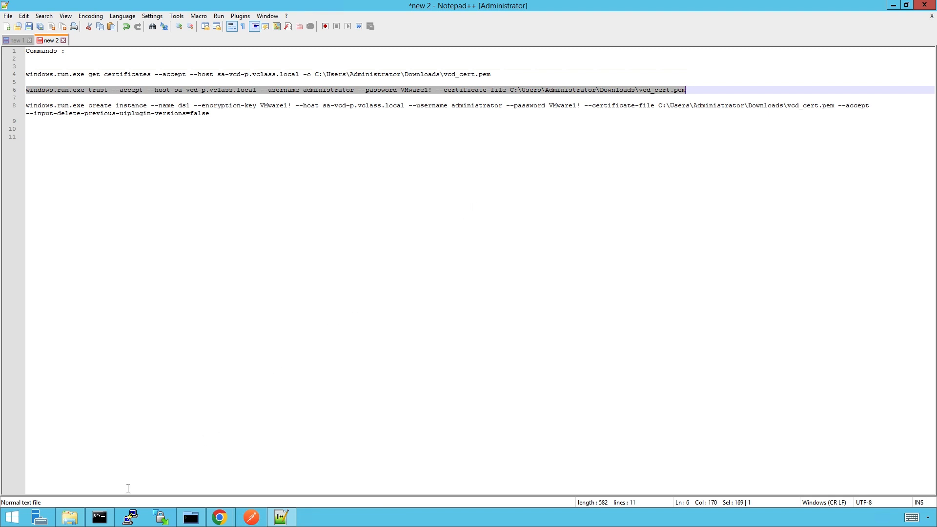
{"action": "left_click", "coordinate": [99, 518]}
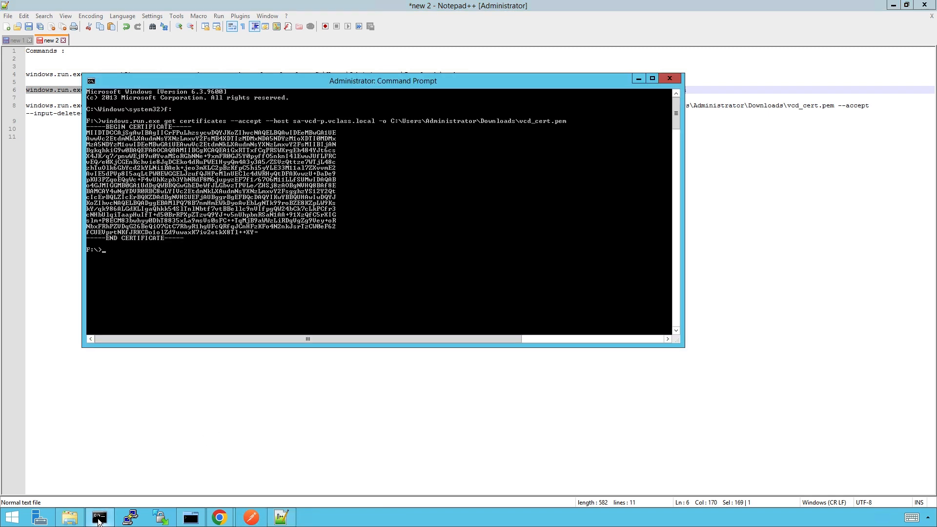
{"action": "right_click", "coordinate": [144, 298]}
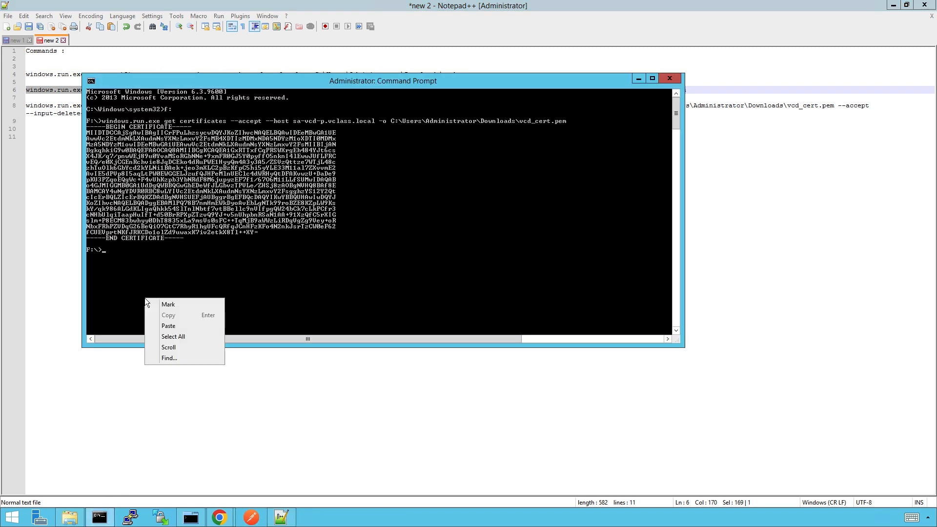
{"action": "left_click", "coordinate": [165, 326]}
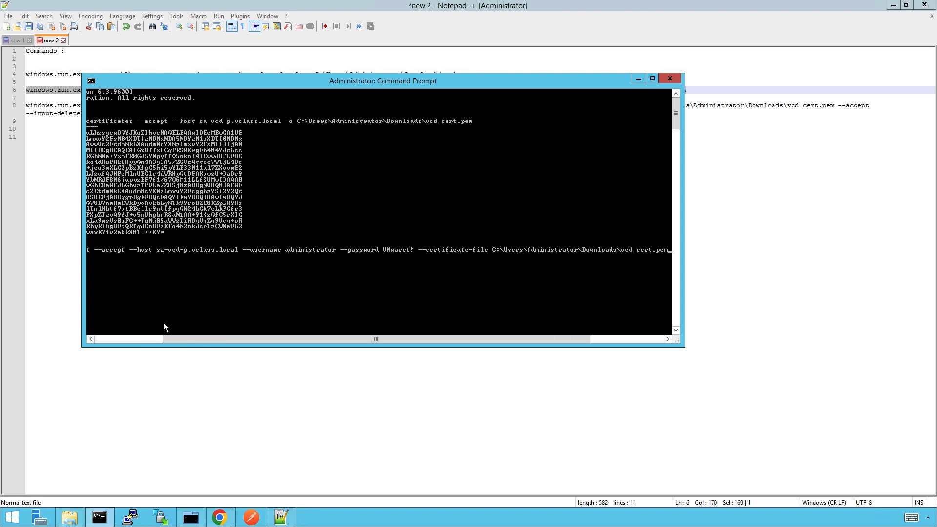
{"action": "key", "text": "Return"}
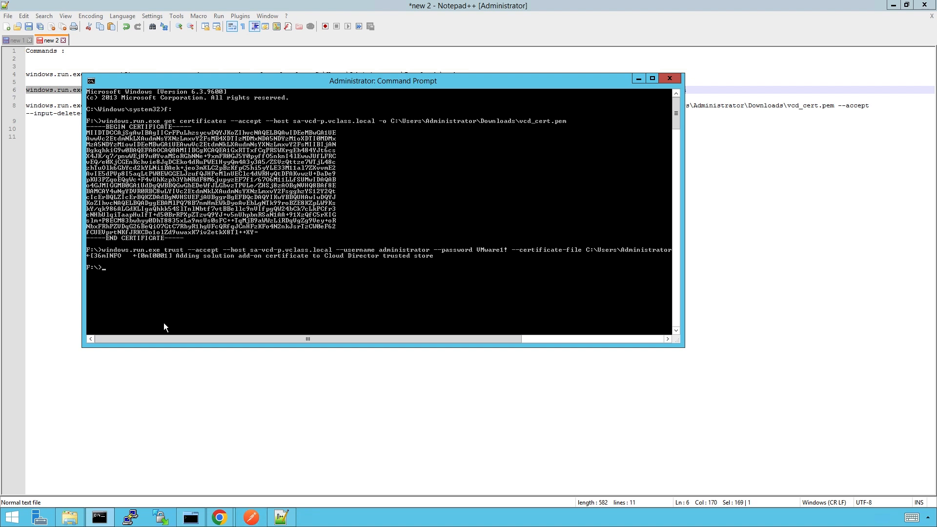
{"action": "left_click", "coordinate": [65, 169]}
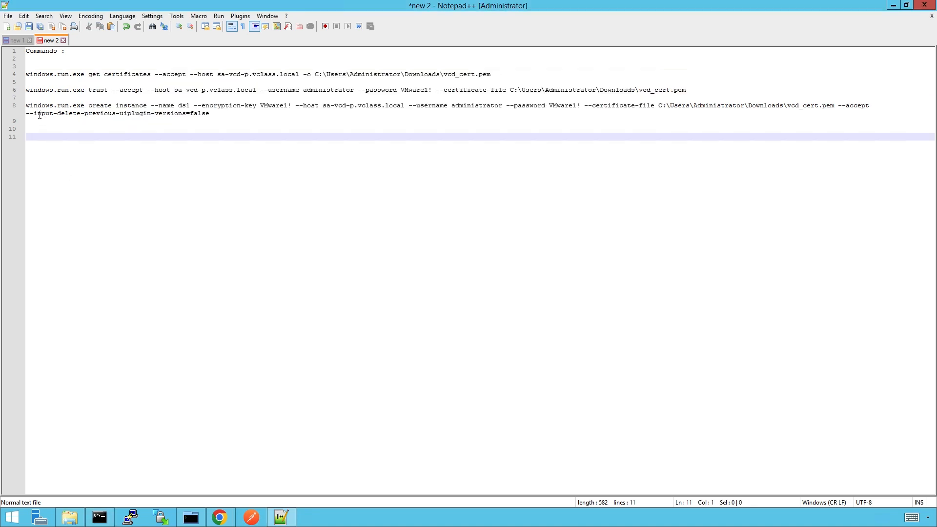
- Copy and run the create instance command for sa-vcd-p.vclass.local, creating ds1, then minimize the console
{"action": "left_click_drag", "start_coordinate": [26, 106], "coordinate": [211, 113]}
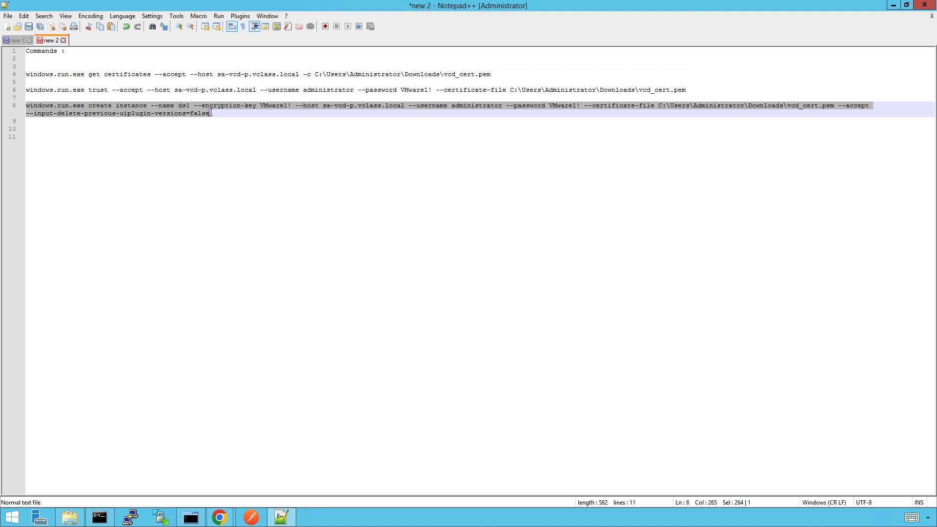
{"action": "right_click", "coordinate": [196, 113]}
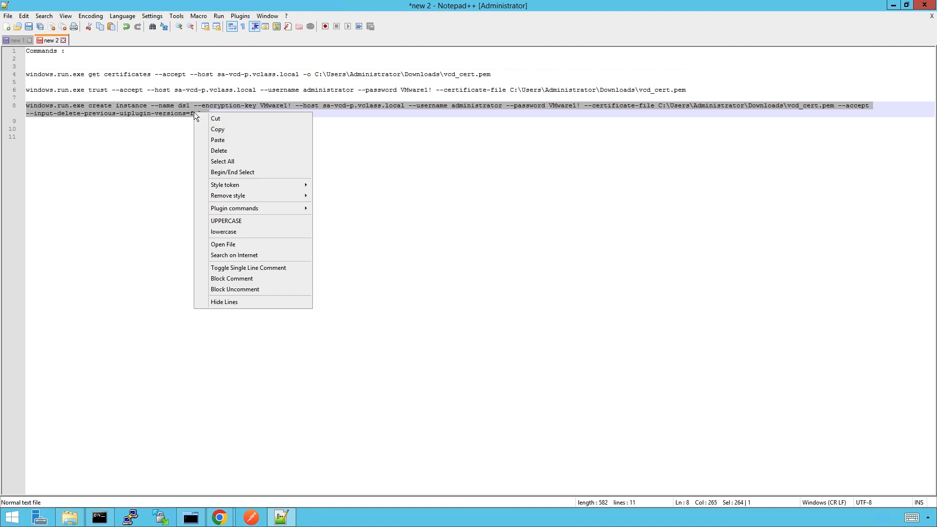
{"action": "left_click", "coordinate": [234, 129]}
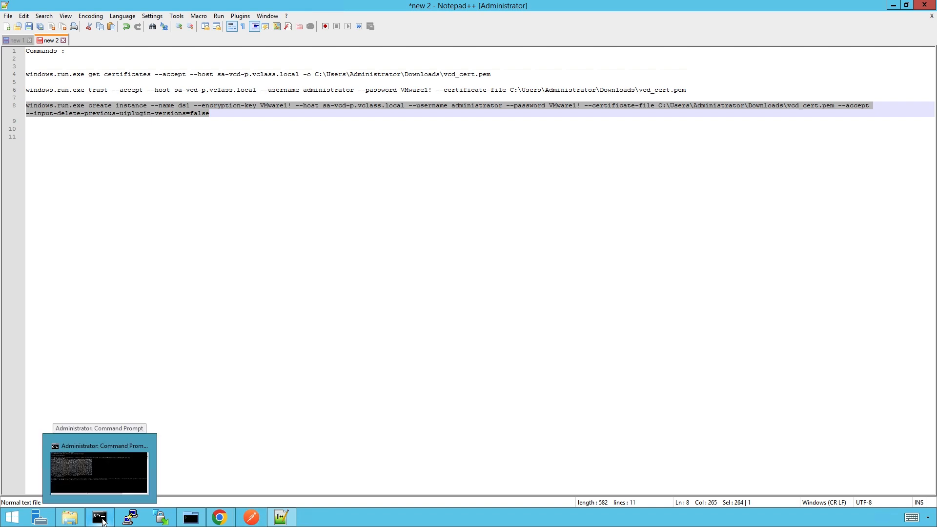
{"action": "left_click", "coordinate": [100, 518]}
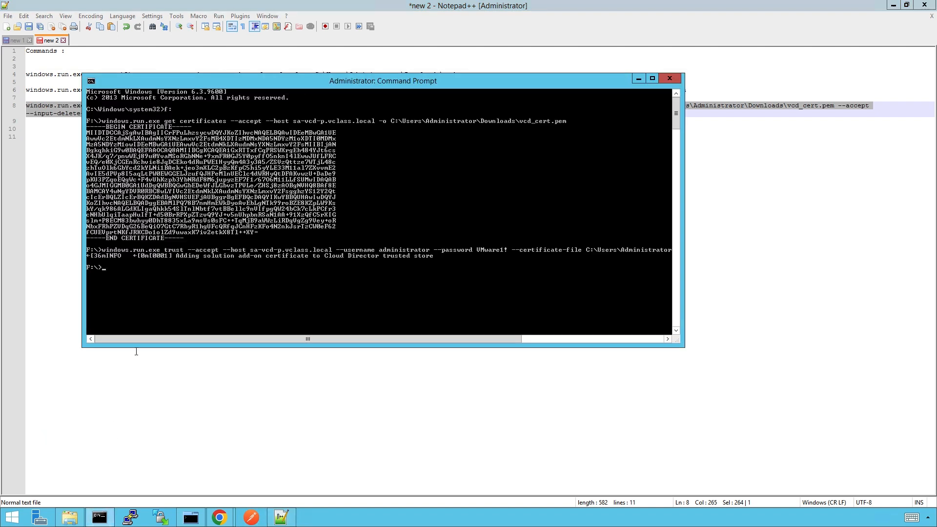
{"action": "right_click", "coordinate": [142, 296]}
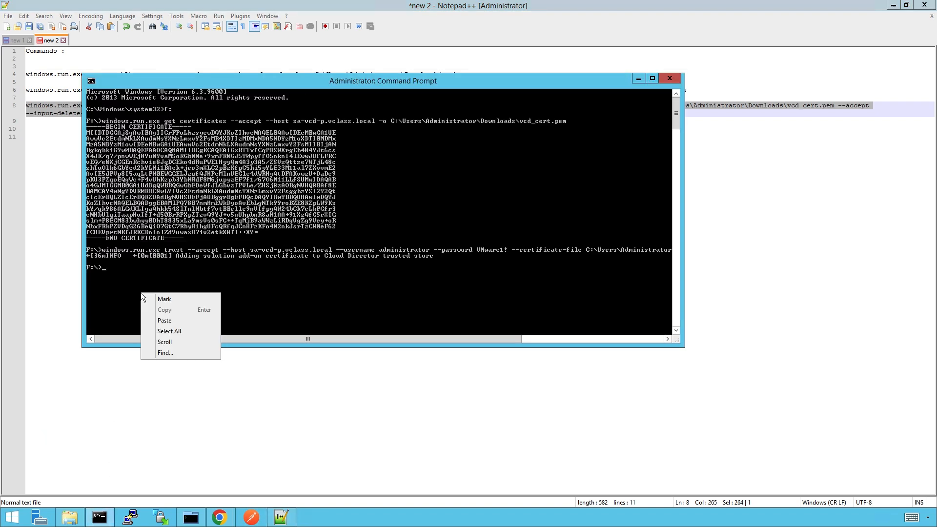
{"action": "left_click", "coordinate": [155, 321]}
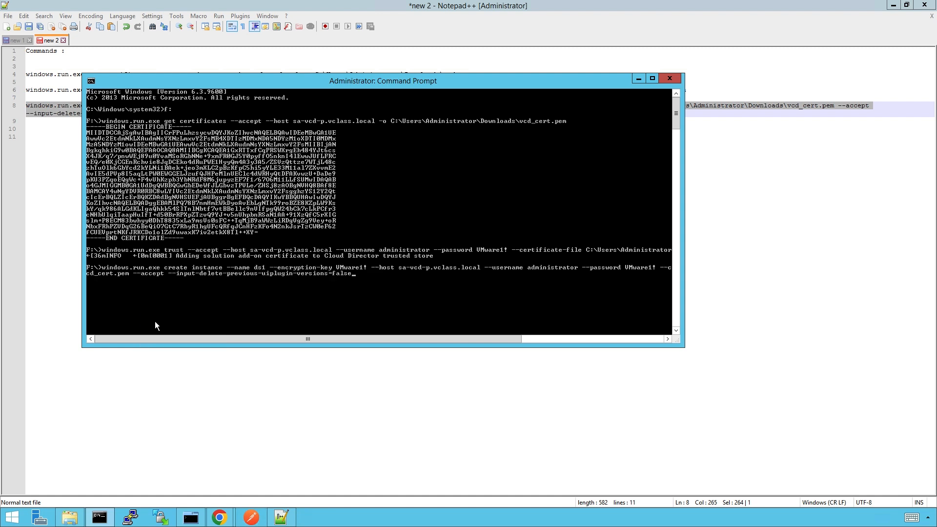
{"action": "key", "text": "Return"}
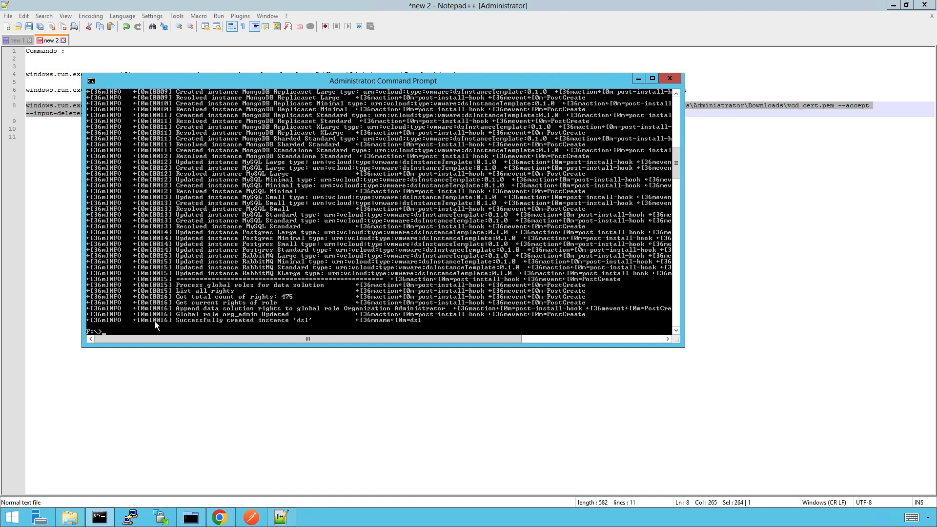
{"action": "left_click", "coordinate": [638, 79]}
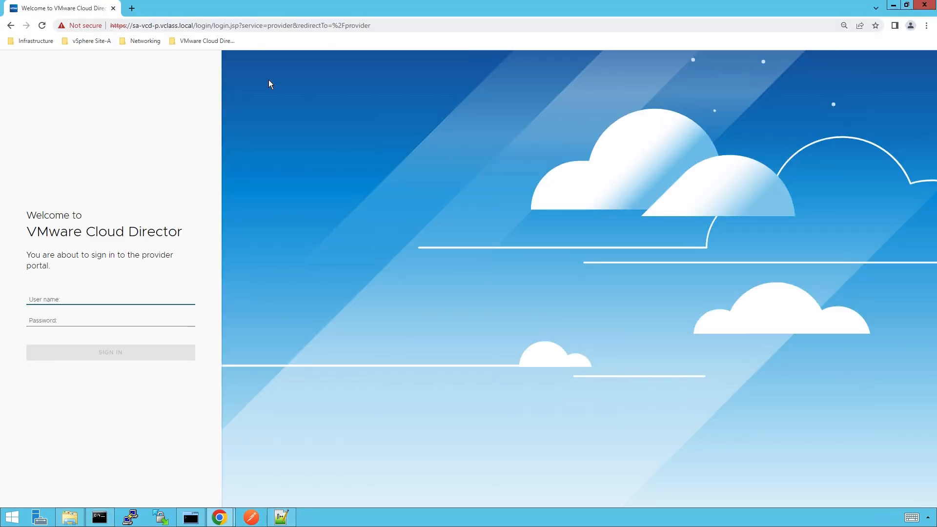
- Sign in to the provider portal as administrator with the account password
{"action": "type", "text": "administrator"}
{"action": "key", "text": "Tab"}
{"action": "type", "text": "VMw"}
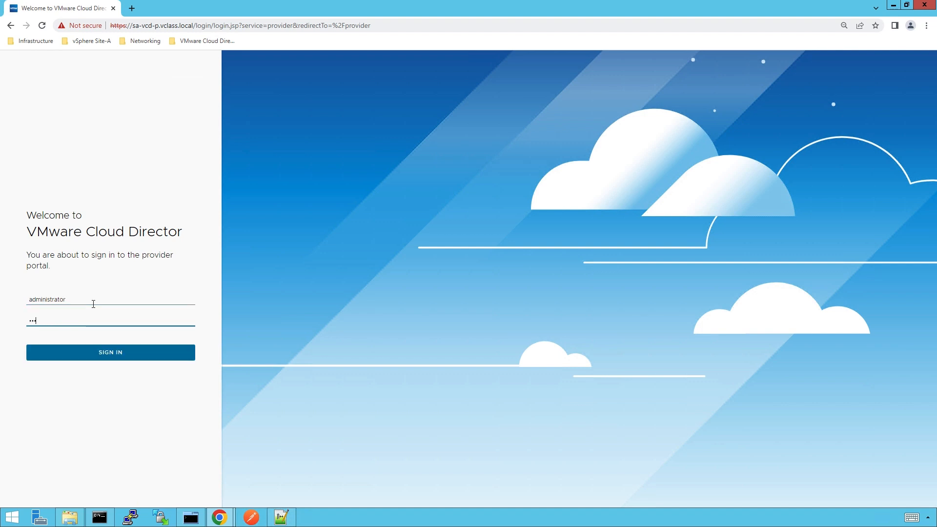
{"action": "type", "text": "are1!"}
{"action": "key", "text": "Return"}
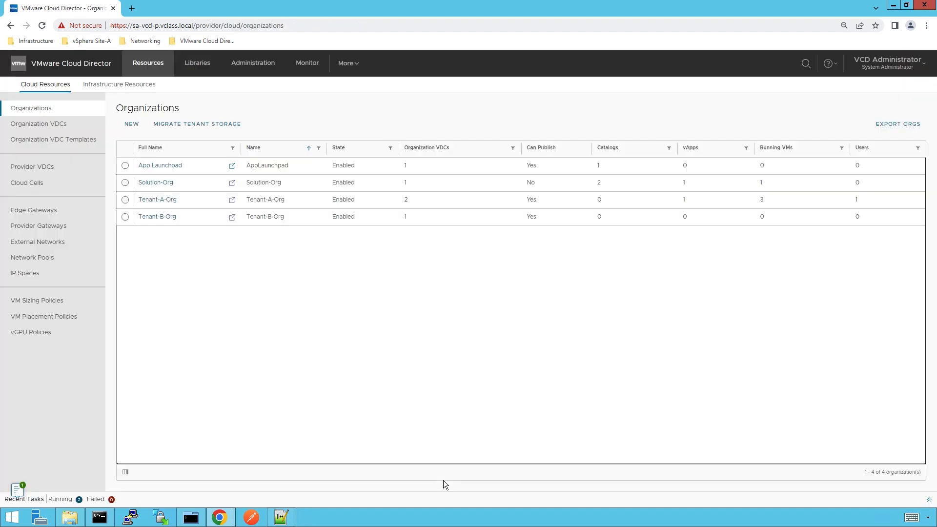
- Select the Data Solutions 1.2.0 plugin in Customize Portal, then go to Administration
{"action": "left_click", "coordinate": [347, 64]}
{"action": "left_click", "coordinate": [363, 86]}
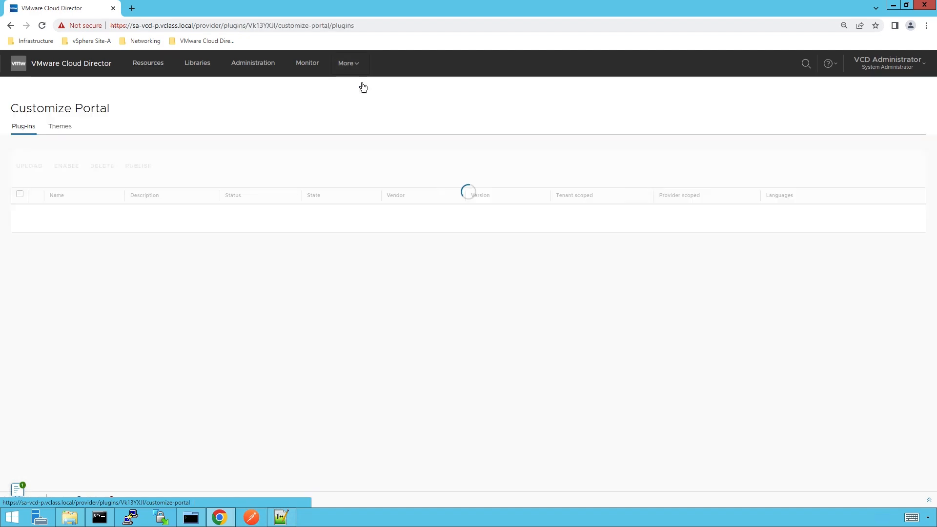
{"action": "scroll", "coordinate": [495, 439], "scroll_direction": "down", "scroll_amount": 5}
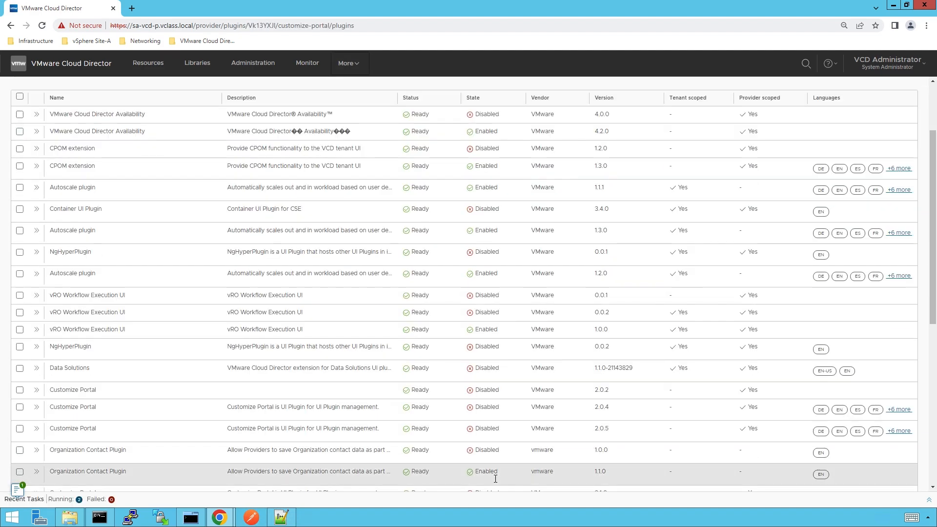
{"action": "scroll", "coordinate": [494, 479], "scroll_direction": "down", "scroll_amount": 3}
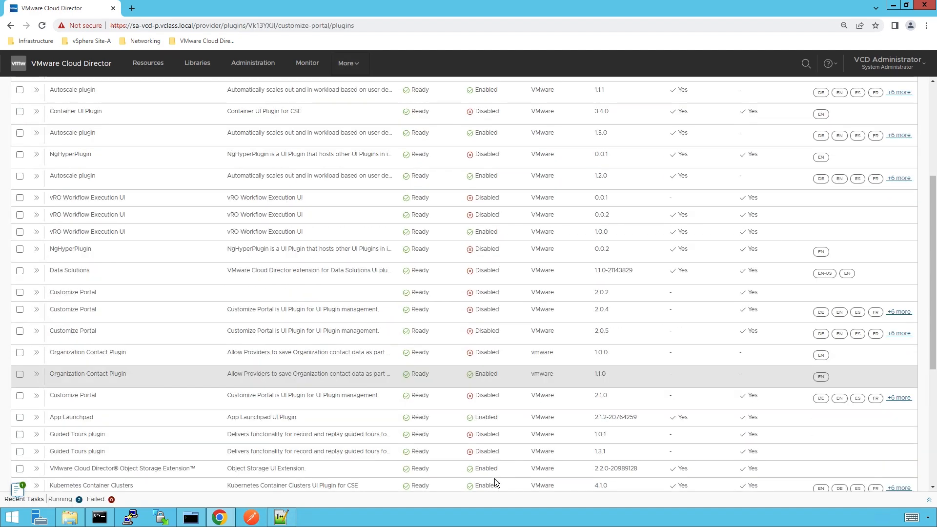
{"action": "scroll", "coordinate": [494, 479], "scroll_direction": "down", "scroll_amount": 4}
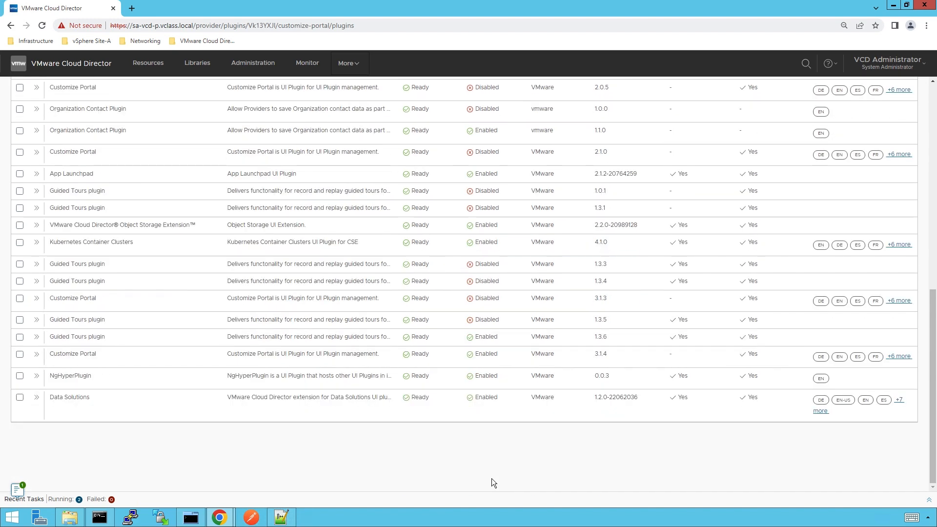
{"action": "left_click", "coordinate": [20, 399]}
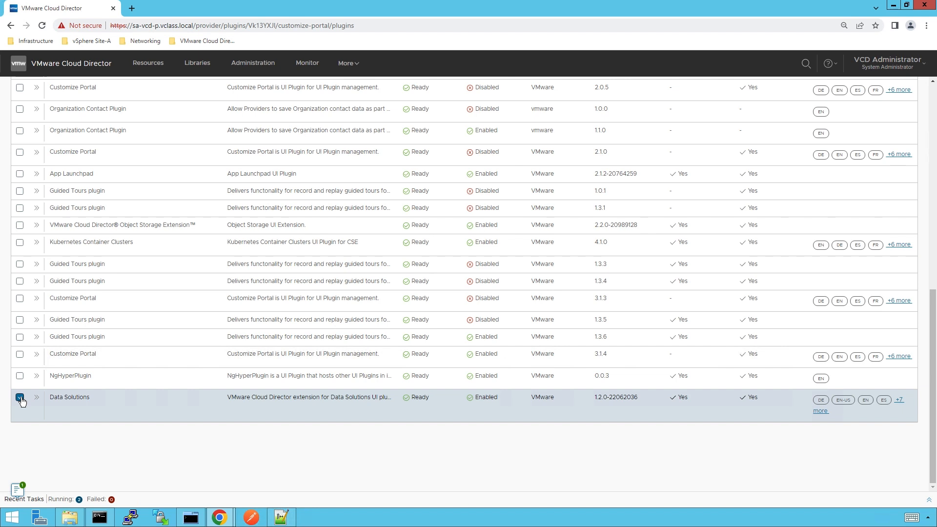
{"action": "left_click", "coordinate": [253, 68]}
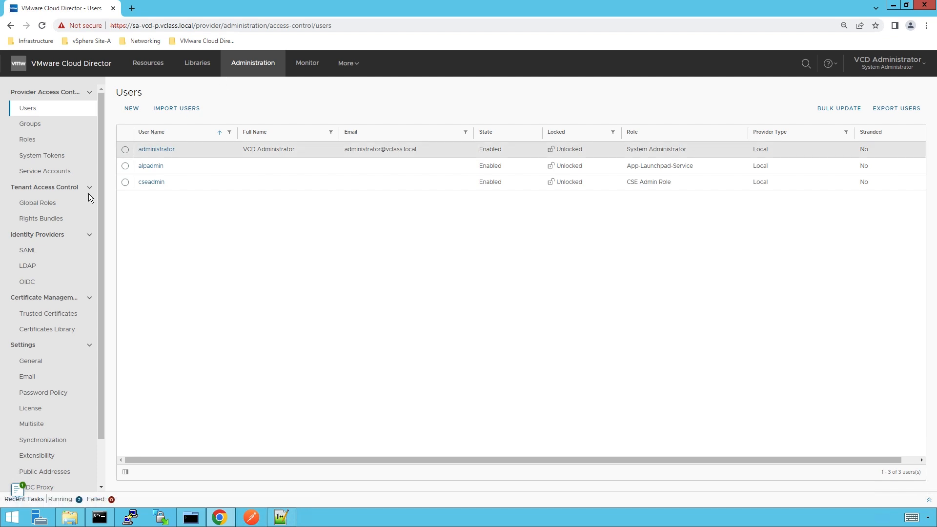
- Inspect the vmware.ds-1.2.0 trusted certificate's details, then go to More > Data Solutions
{"action": "left_click", "coordinate": [78, 314]}
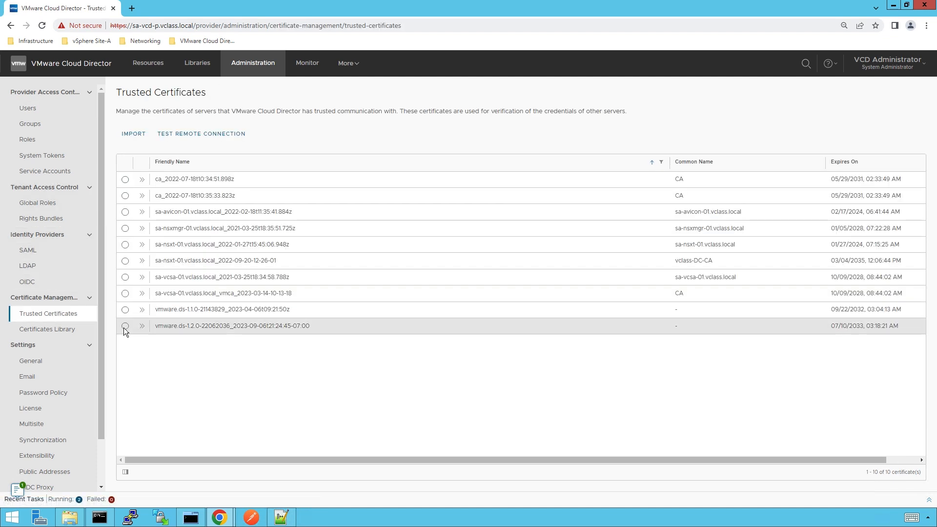
{"action": "left_click", "coordinate": [125, 326]}
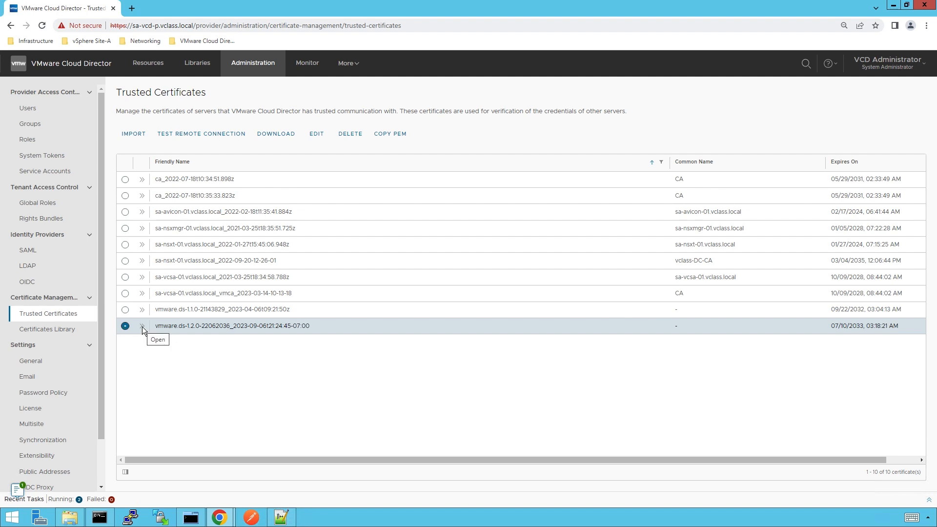
{"action": "left_click", "coordinate": [142, 326]}
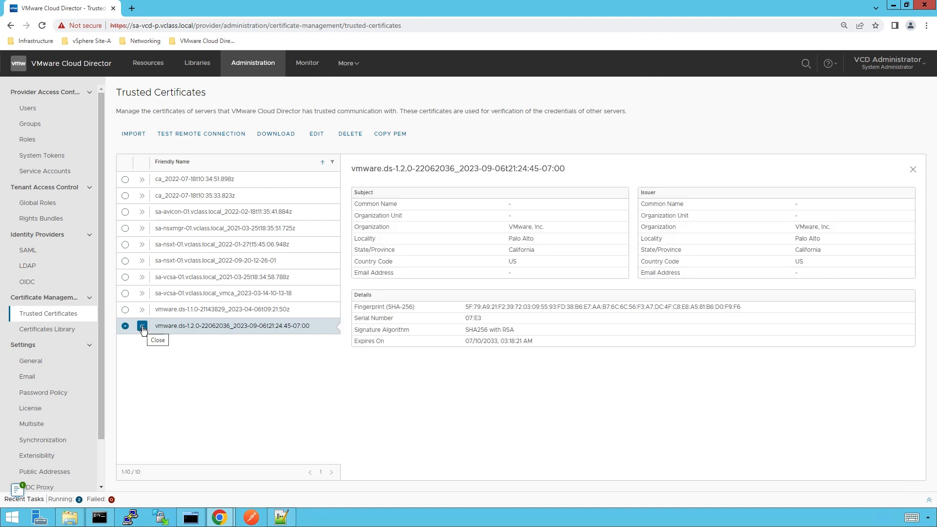
{"action": "left_click", "coordinate": [349, 66]}
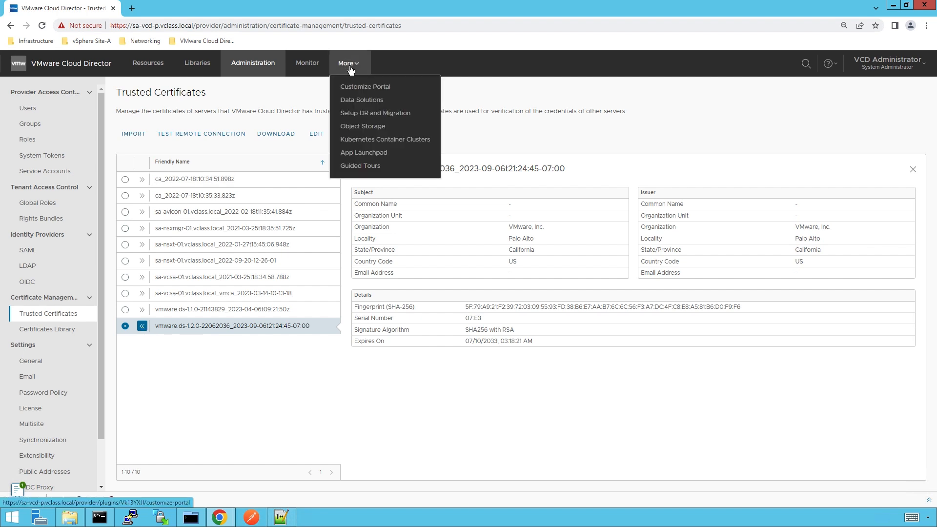
{"action": "left_click", "coordinate": [353, 103]}
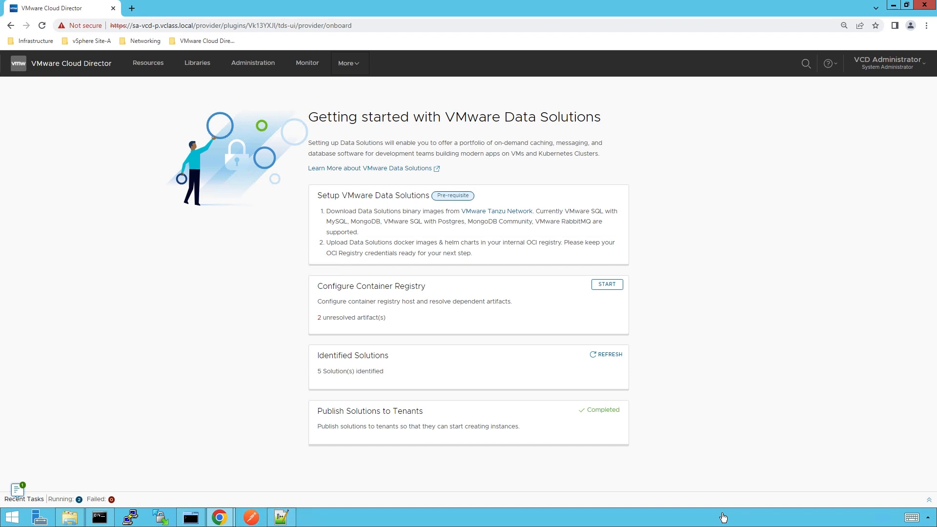
- Start the Configure Container Registry task from the Data Solutions Getting started page
{"action": "left_click", "coordinate": [607, 285]}
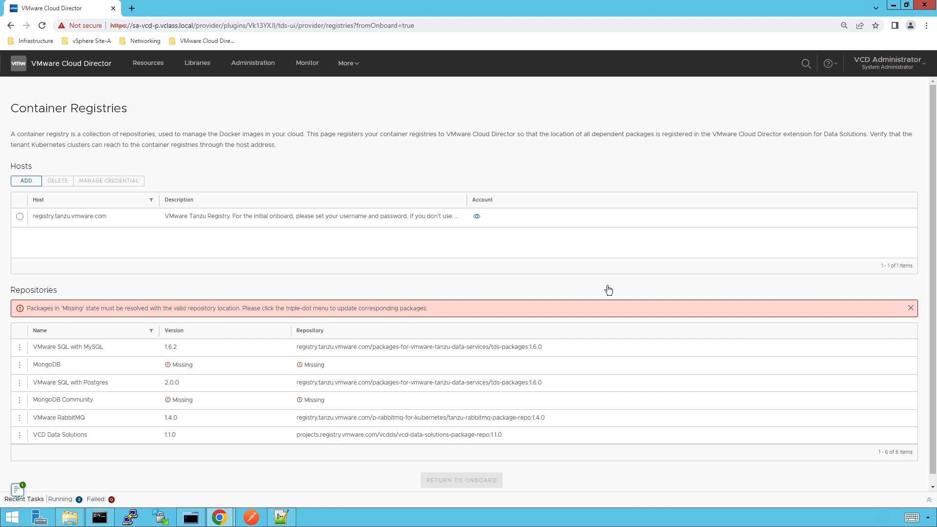
- Replace the registry.tanzu.vmware.com credential with the registry account's username and password, and save
{"action": "left_click", "coordinate": [19, 216]}
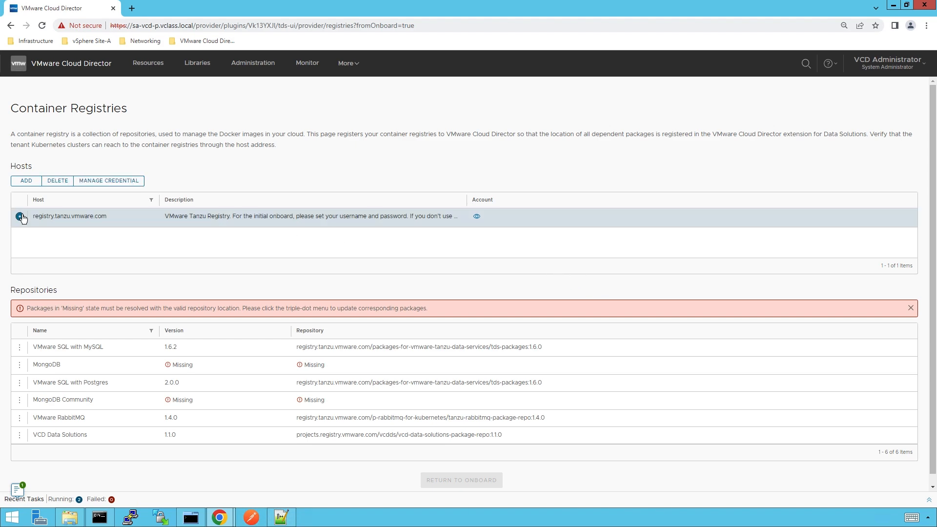
{"action": "left_click", "coordinate": [107, 181]}
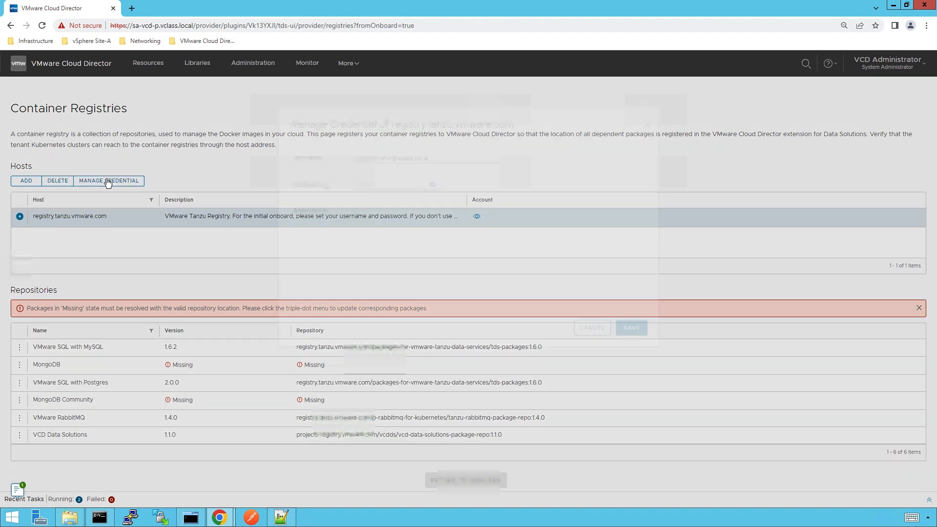
{"action": "triple_click", "coordinate": [436, 212]}
{"action": "key", "text": "BackSpace"}
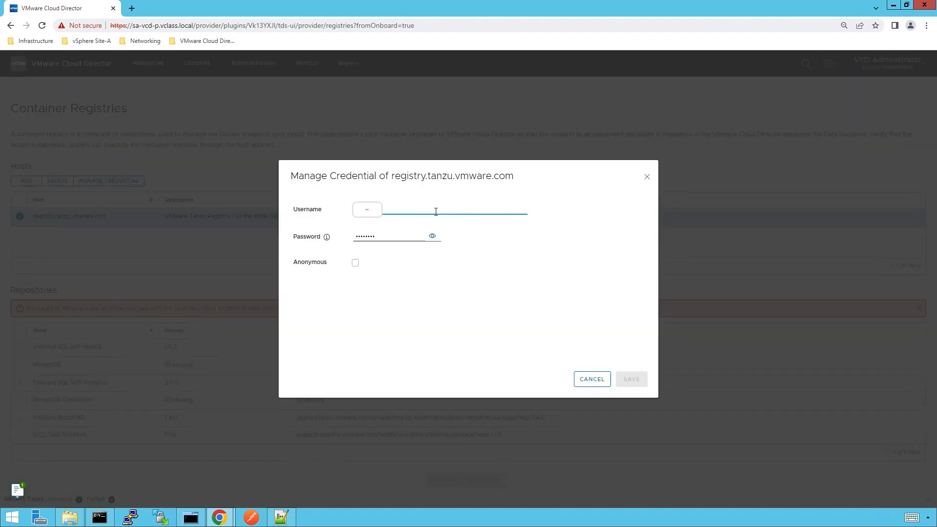
{"action": "key", "text": "ctrl+v"}
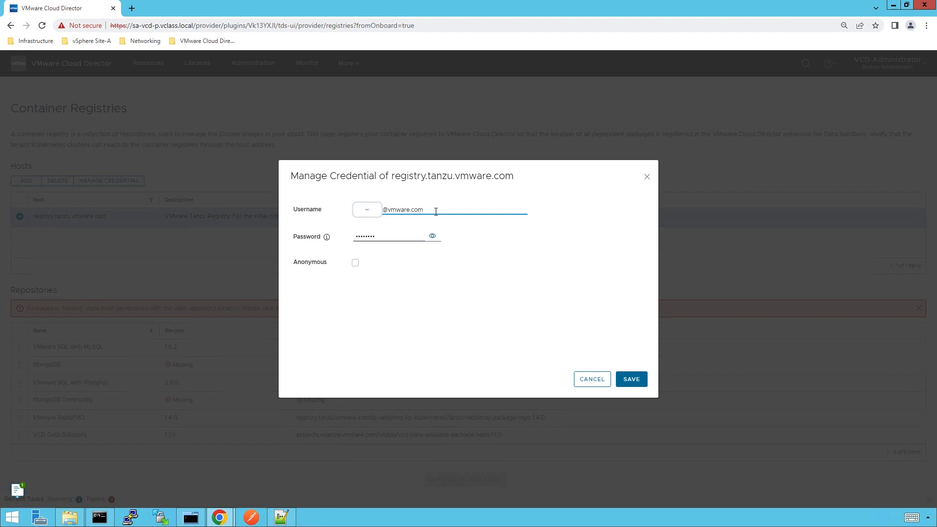
{"action": "triple_click", "coordinate": [381, 236]}
{"action": "key", "text": "BackSpace"}
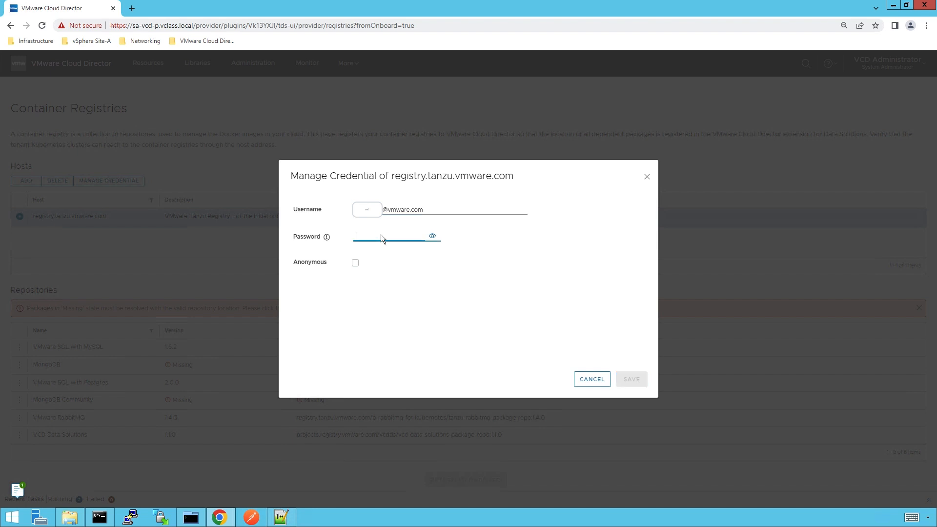
{"action": "key", "text": "ctrl+v"}
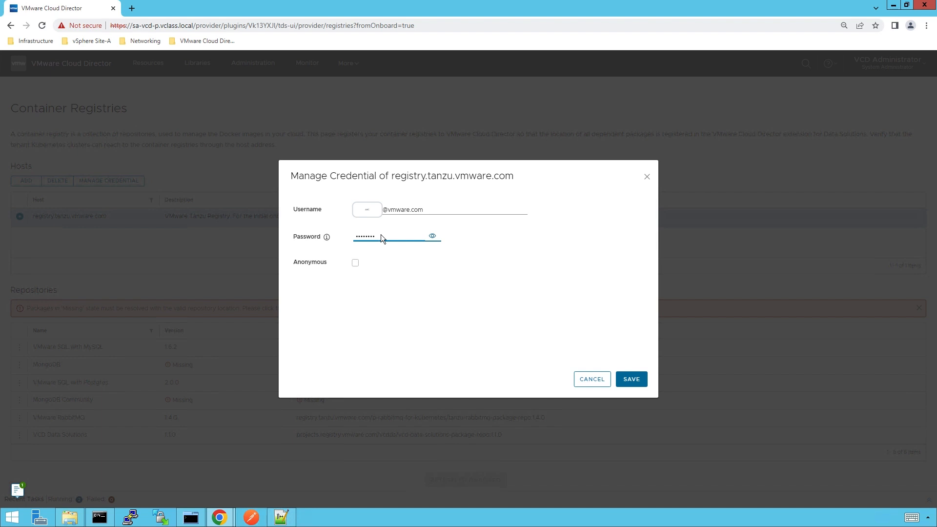
{"action": "left_click", "coordinate": [640, 382]}
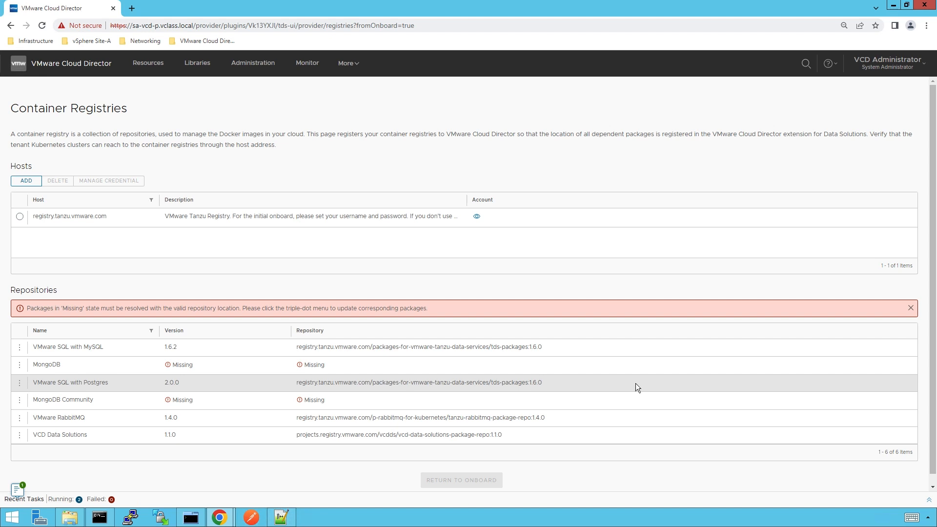
{"action": "left_click", "coordinate": [19, 364]}
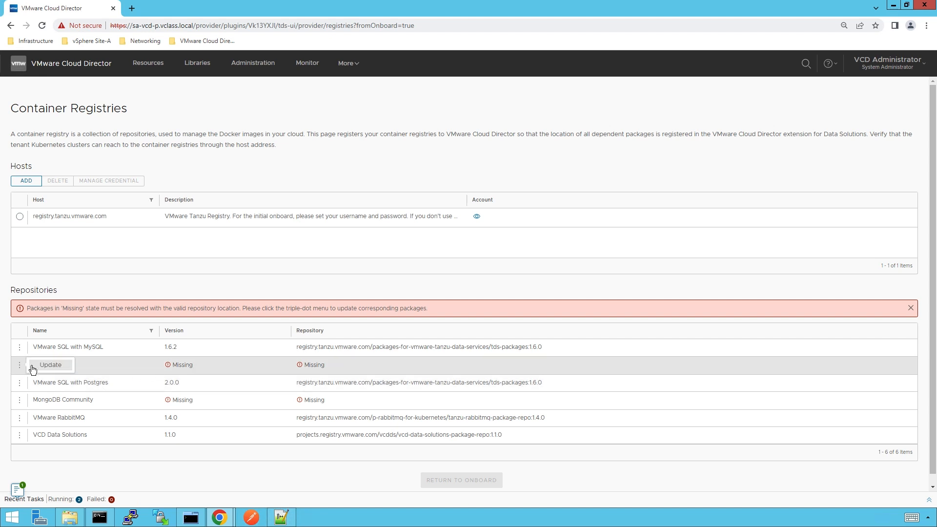
{"action": "left_click", "coordinate": [45, 366]}
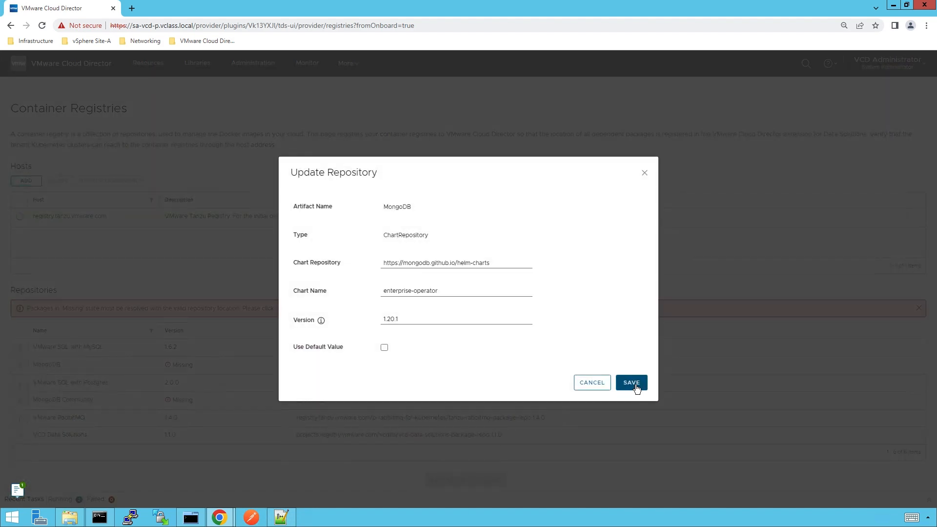
{"action": "left_click", "coordinate": [635, 386]}
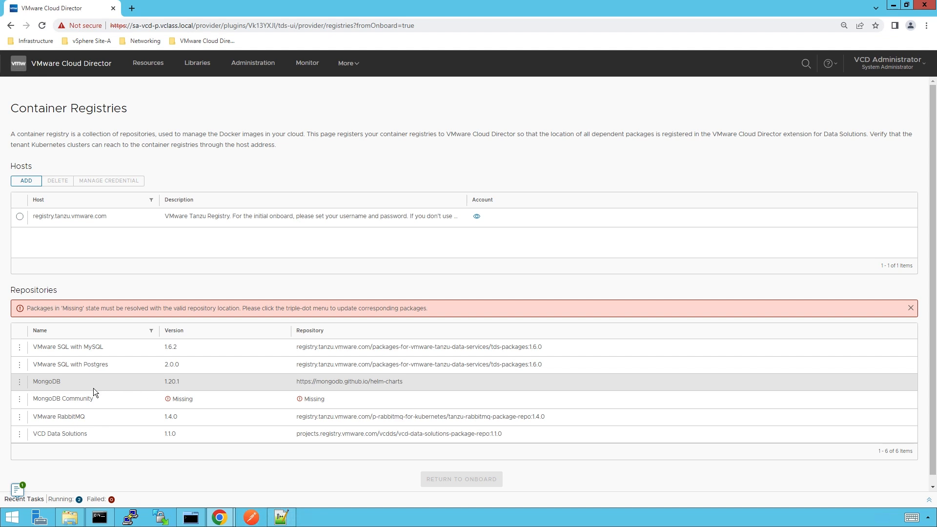
{"action": "left_click", "coordinate": [19, 400]}
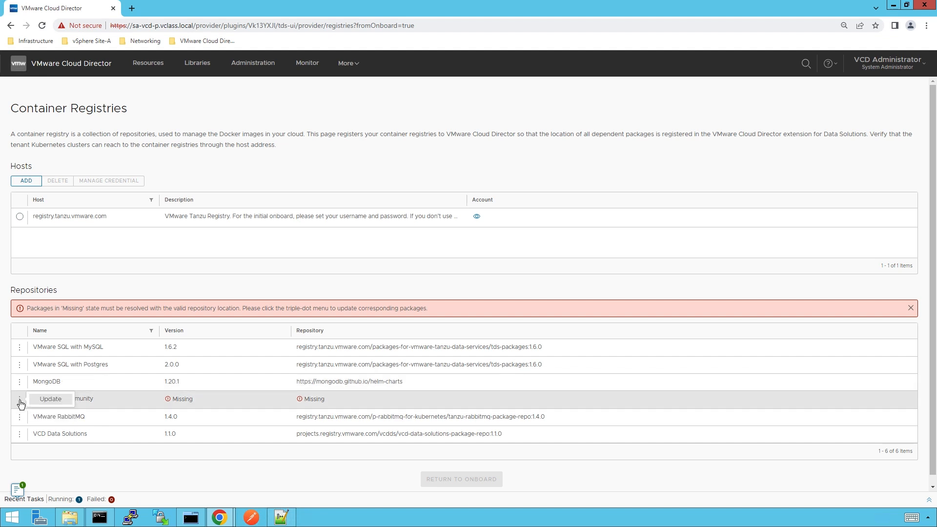
{"action": "left_click", "coordinate": [50, 400]}
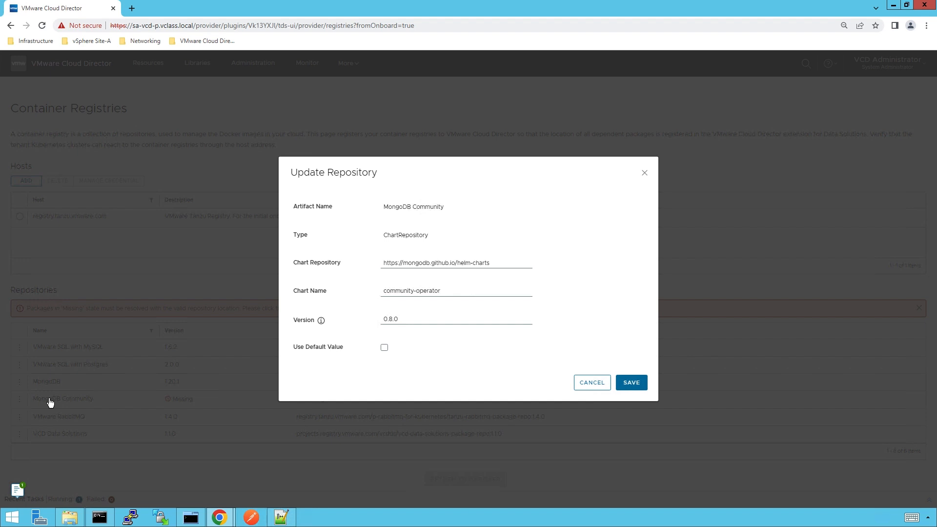
{"action": "left_click", "coordinate": [628, 384]}
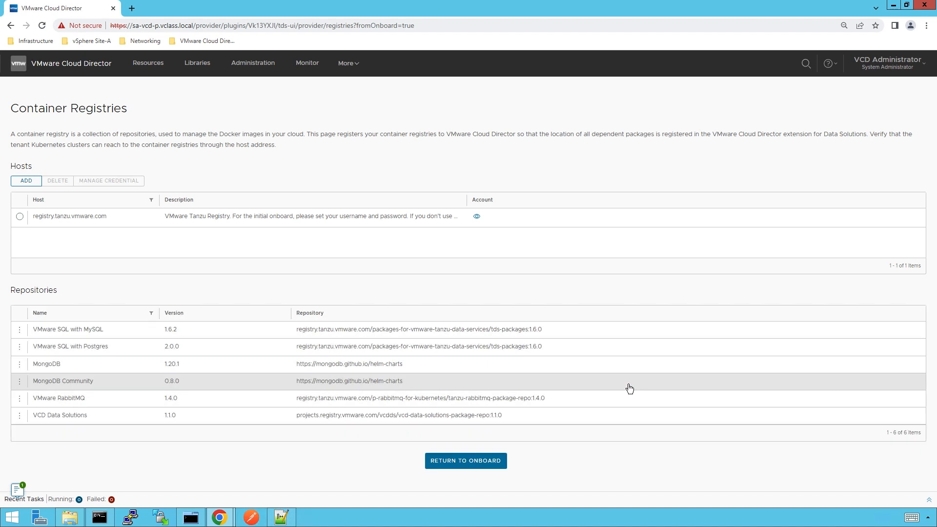
- Return to the Data Solutions home and show the list of five available solutions
{"action": "left_click", "coordinate": [466, 461]}
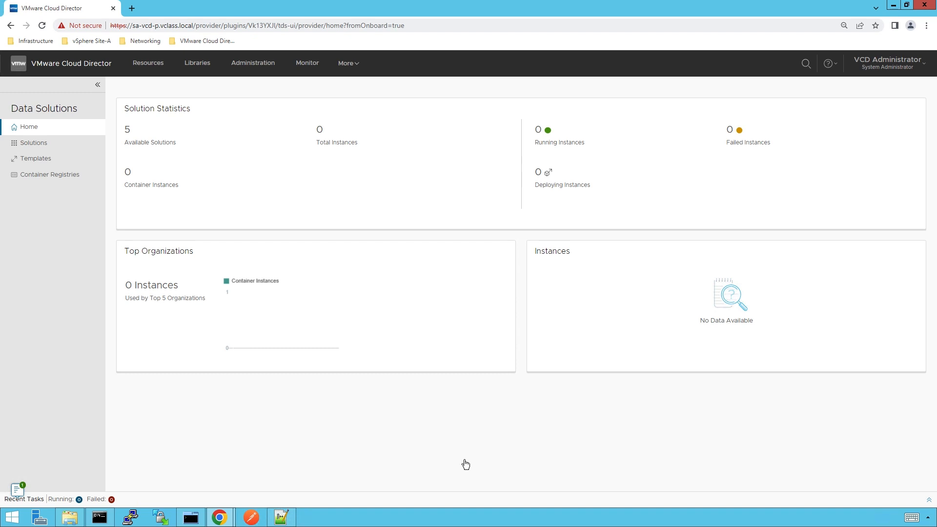
{"action": "left_click", "coordinate": [51, 147]}
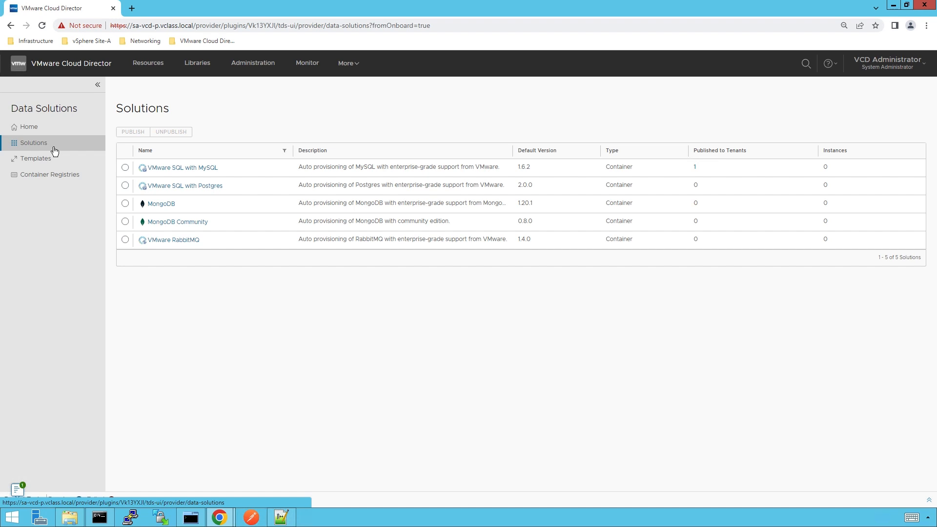
- Publish VMware SQL with Postgres to Tenant-A-Org and Tenant-B-Org
{"action": "left_click", "coordinate": [125, 186]}
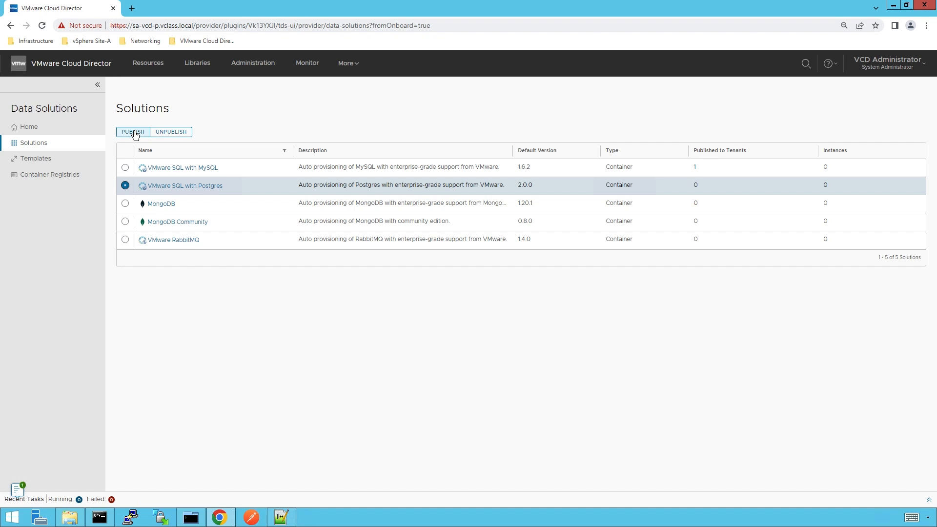
{"action": "left_click", "coordinate": [133, 132]}
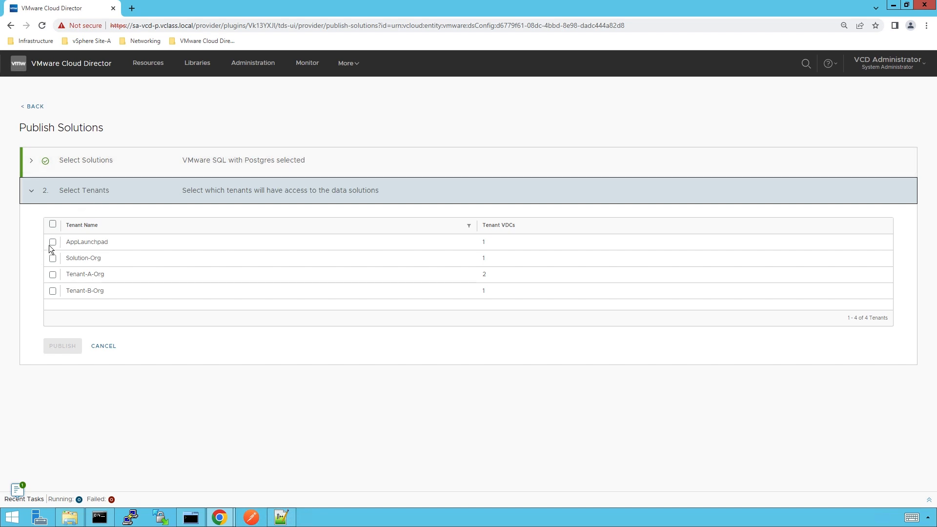
{"action": "left_click", "coordinate": [52, 276]}
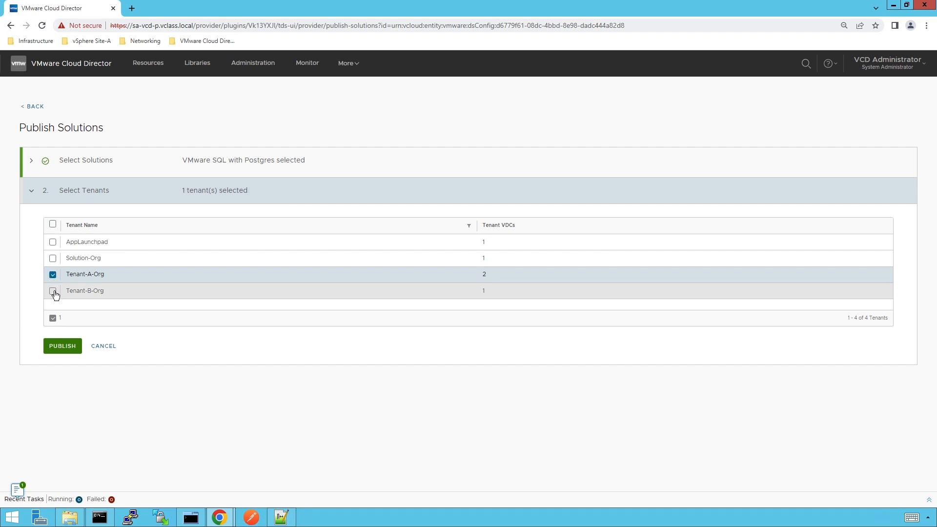
{"action": "left_click", "coordinate": [53, 291]}
{"action": "left_click", "coordinate": [66, 346]}
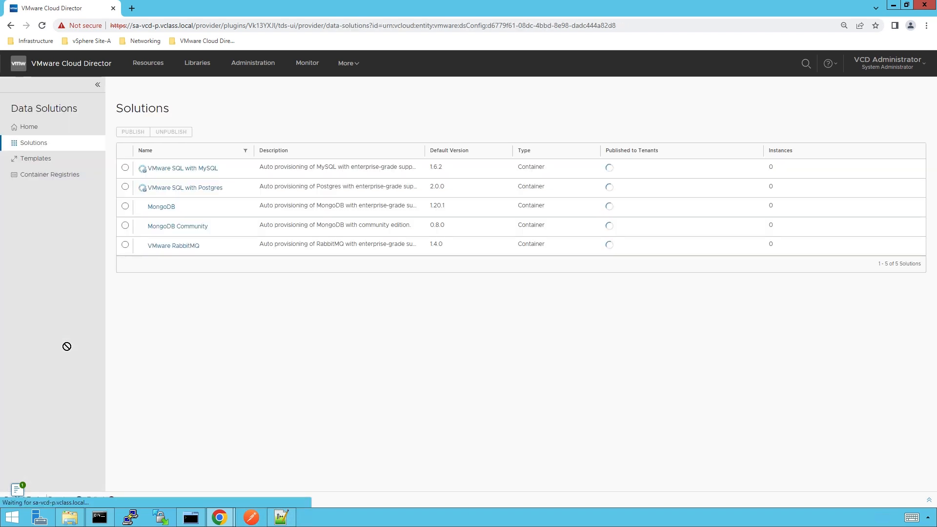
- Publish MongoDB to Tenant-A-Org and Tenant-B-Org
{"action": "left_click", "coordinate": [125, 204]}
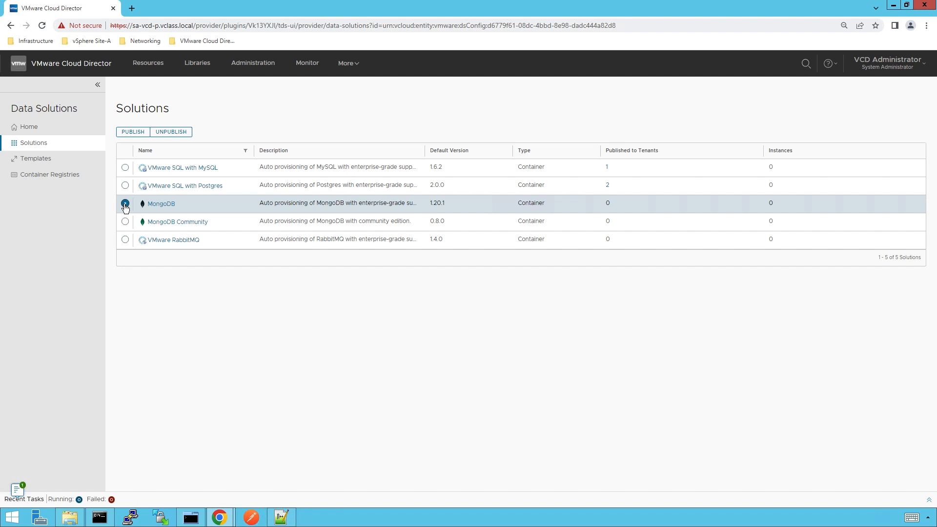
{"action": "left_click", "coordinate": [133, 131]}
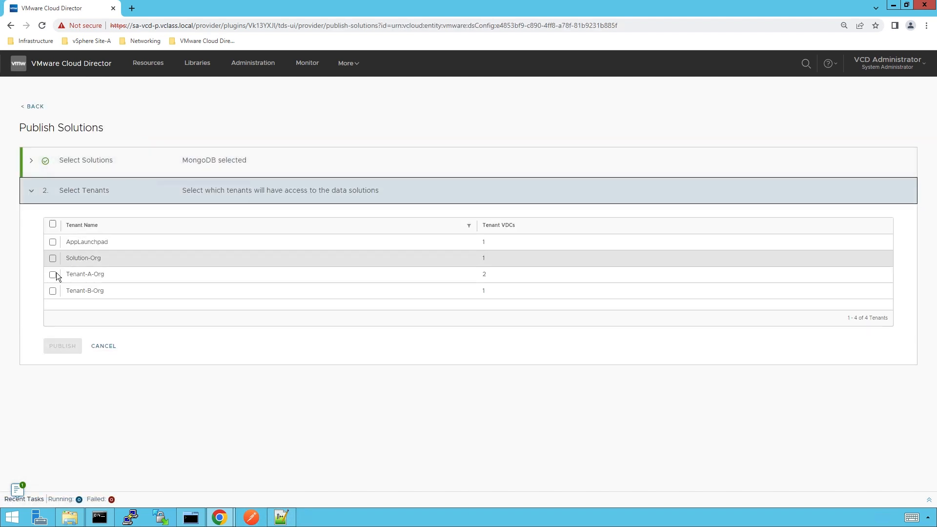
{"action": "left_click", "coordinate": [53, 275]}
{"action": "left_click", "coordinate": [53, 291]}
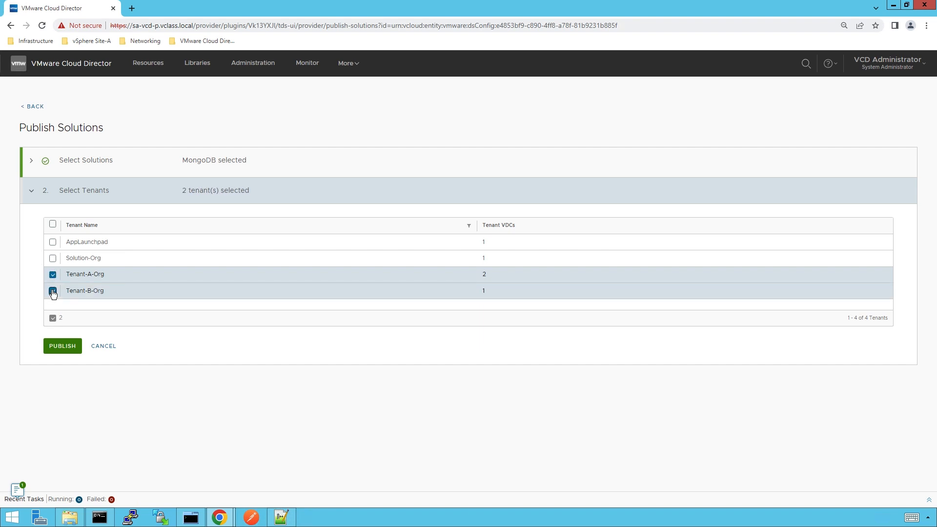
{"action": "left_click", "coordinate": [63, 346]}
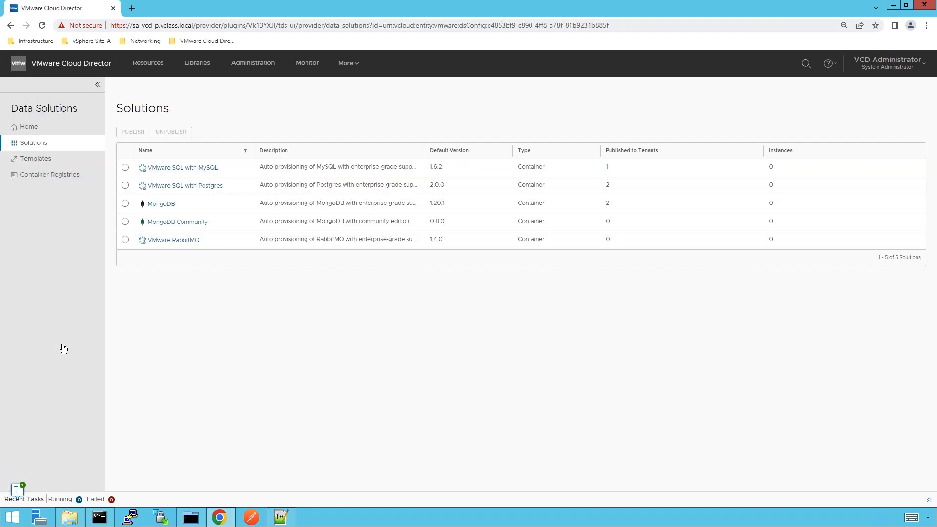
- Publish VMware RabbitMQ to Tenant-A-Org and Tenant-B-Org
{"action": "left_click", "coordinate": [125, 240]}
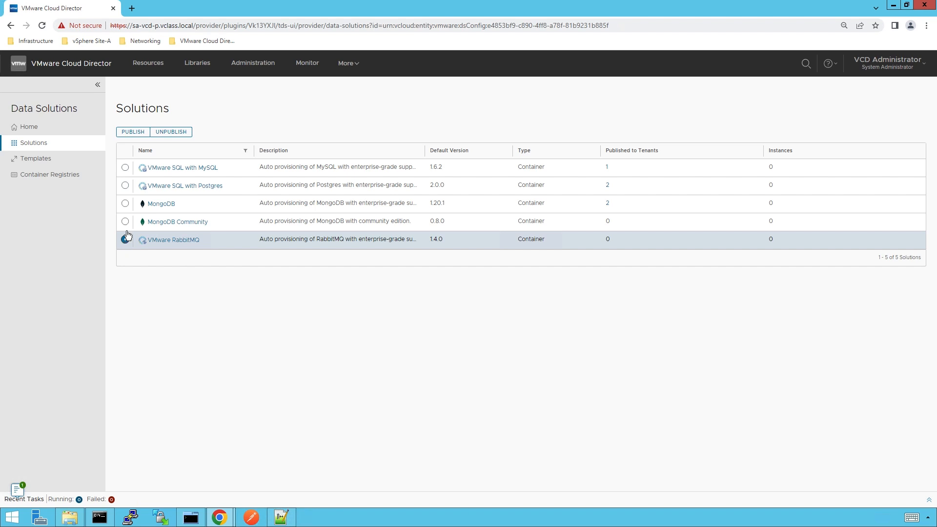
{"action": "left_click", "coordinate": [130, 132]}
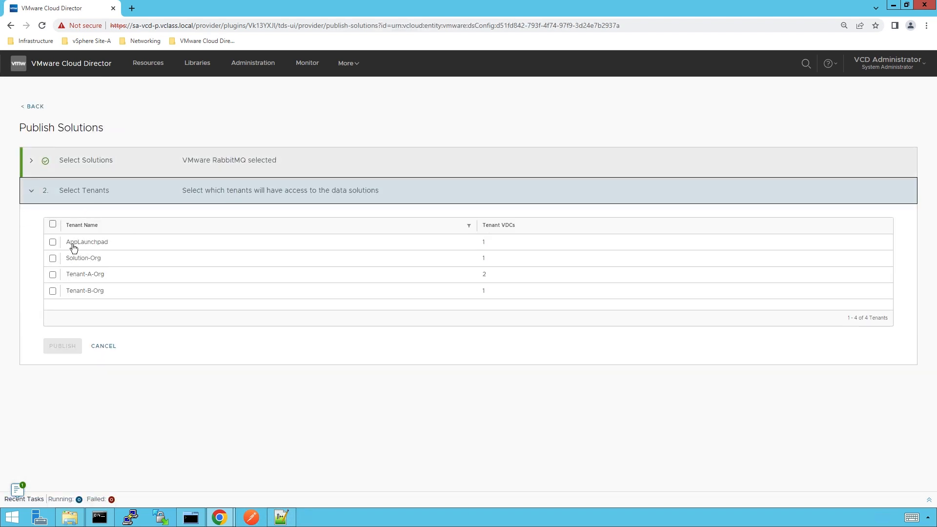
{"action": "left_click", "coordinate": [53, 275]}
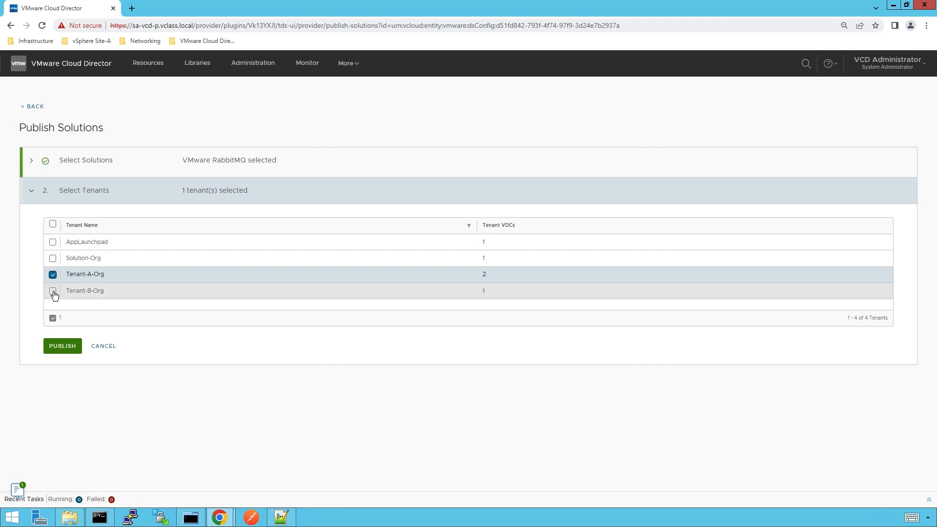
{"action": "left_click", "coordinate": [52, 291]}
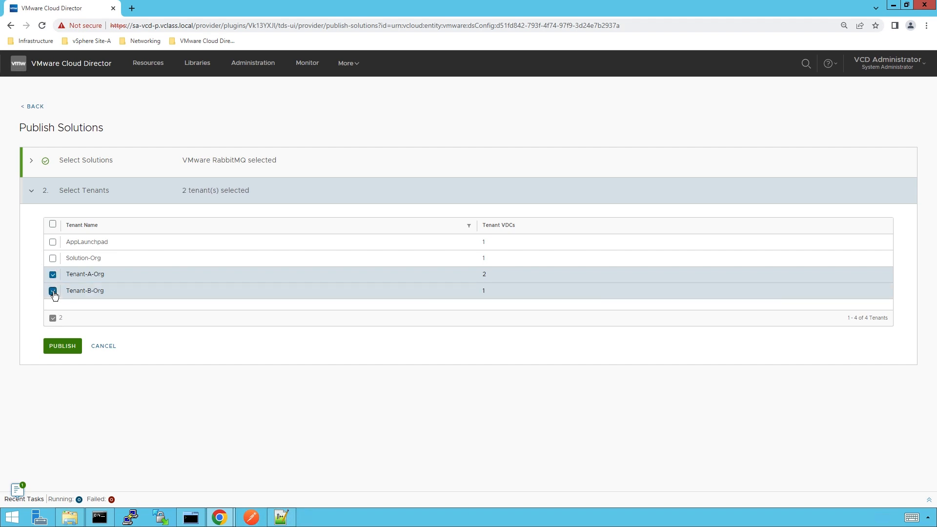
{"action": "left_click", "coordinate": [62, 346]}
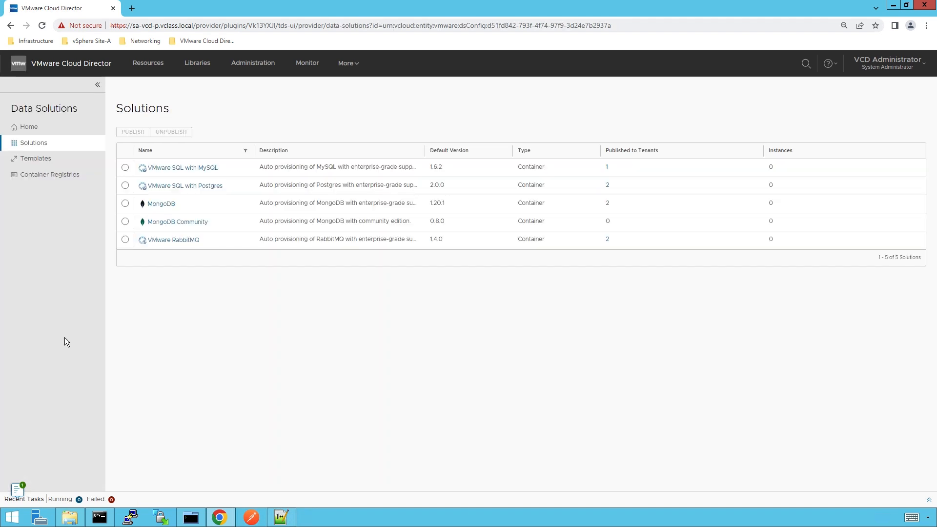
- Open Tenant-A-Org from Organizations in its tenant portal and show its Administration > Roles page
{"action": "left_click", "coordinate": [154, 68]}
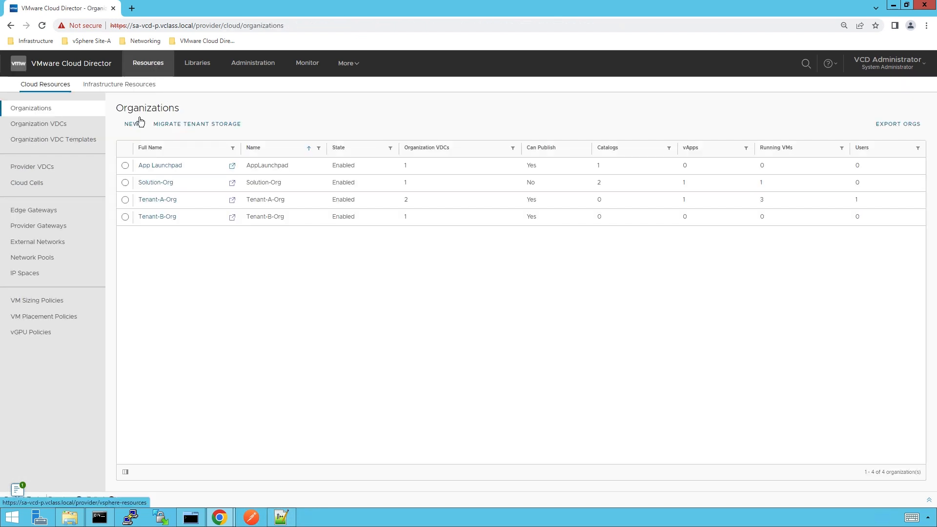
{"action": "left_click", "coordinate": [145, 200]}
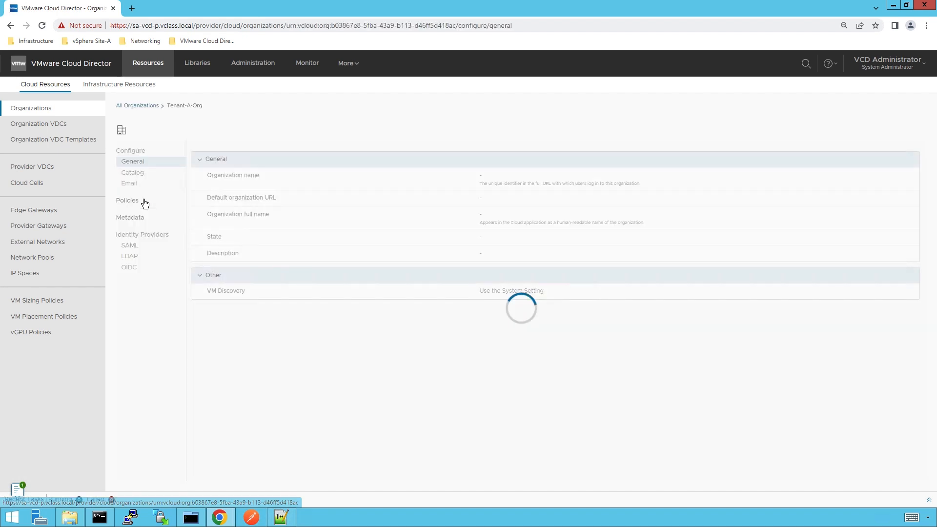
{"action": "left_click", "coordinate": [240, 130]}
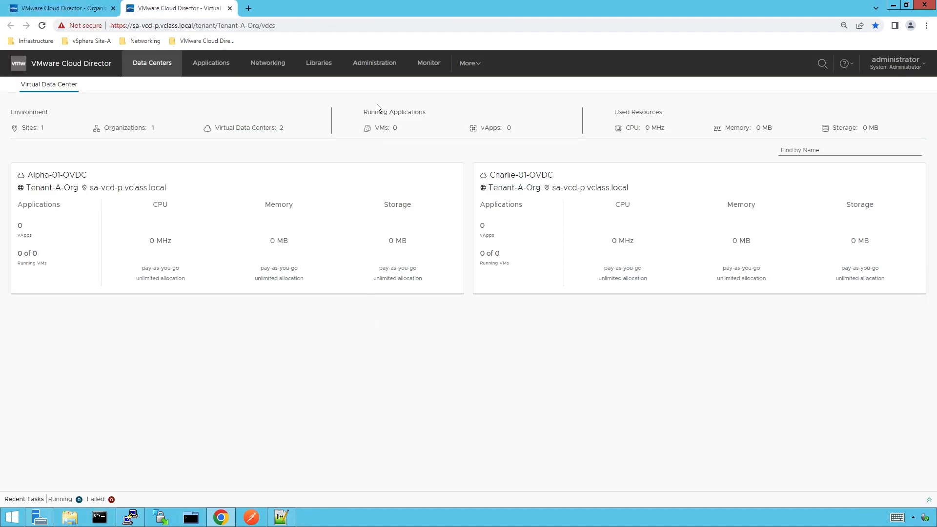
{"action": "left_click", "coordinate": [366, 64]}
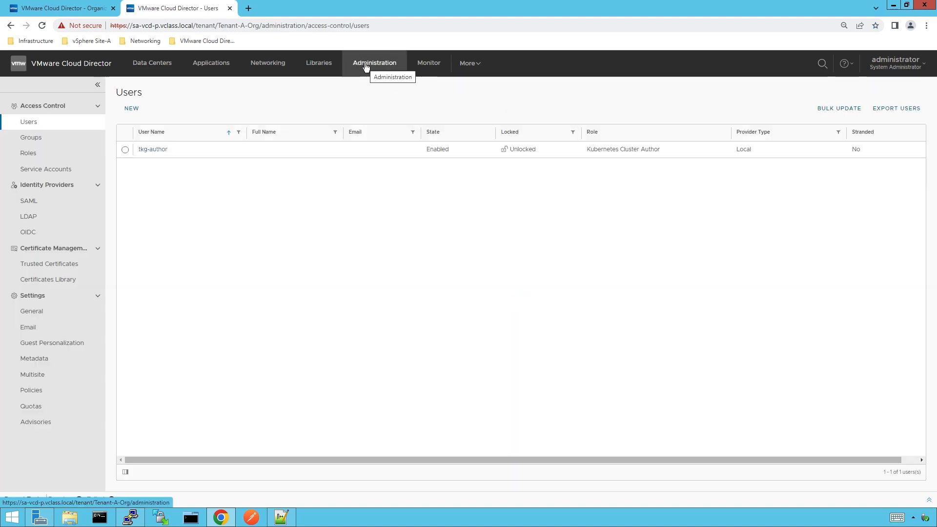
{"action": "left_click", "coordinate": [39, 156]}
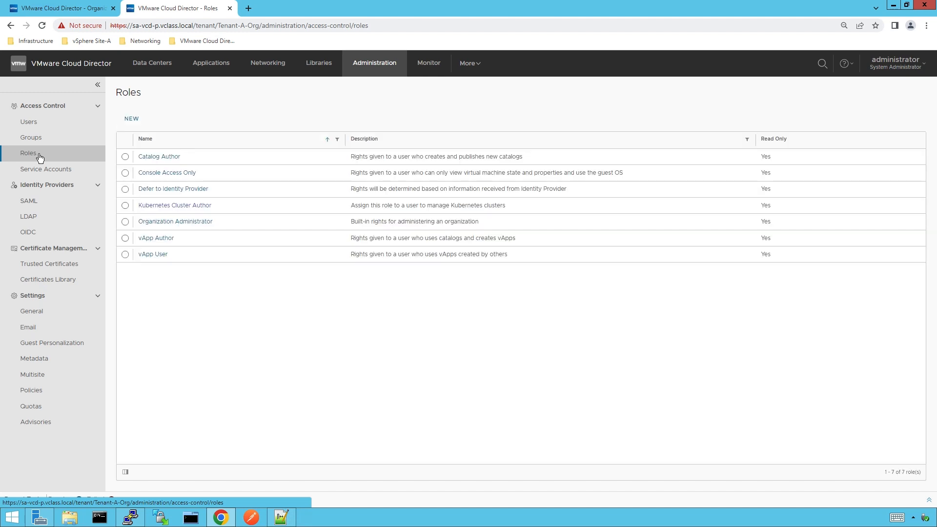
- Clone the Kubernetes Cluster Author role under the name 'Data Solutions Operator'
{"action": "left_click", "coordinate": [126, 206]}
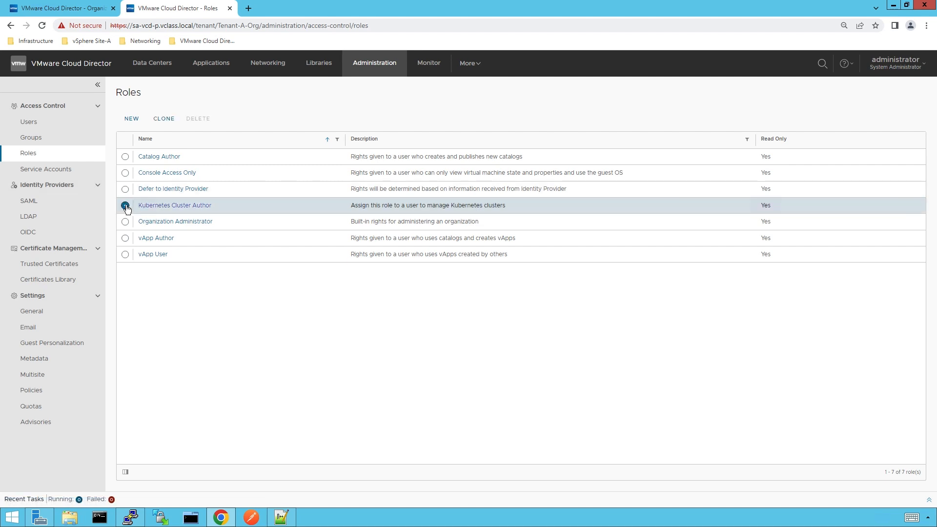
{"action": "left_click", "coordinate": [164, 122]}
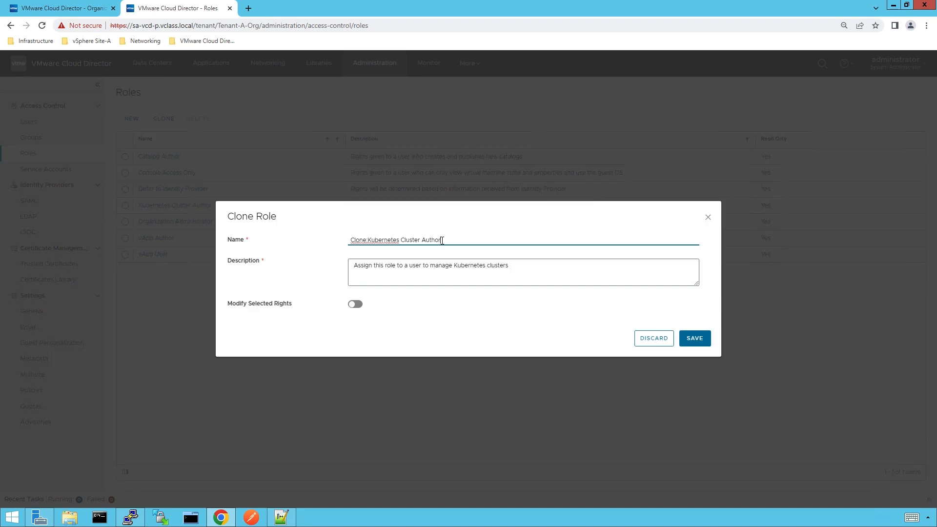
{"action": "key", "text": "ctrl+a"}
{"action": "key", "text": "BackSpace"}
{"action": "type", "text": "Data Solutions Operator"}
- Enable rights editing and grant View, Edit and Full Control rights on DSCLUSTER, DSCONFIG and DSINSTANCE
{"action": "left_click", "coordinate": [361, 303]}
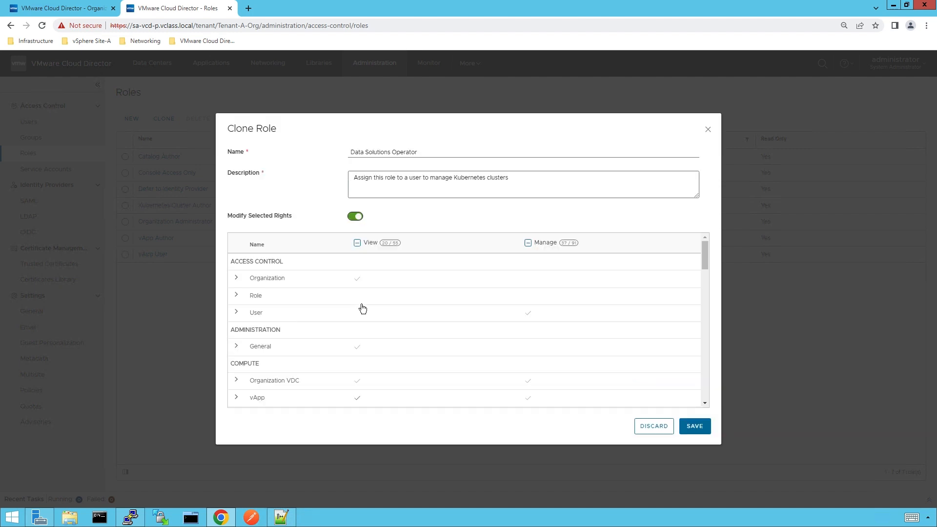
{"action": "left_click", "coordinate": [705, 405]}
{"action": "left_click", "coordinate": [705, 404]}
{"action": "left_click", "coordinate": [703, 404]}
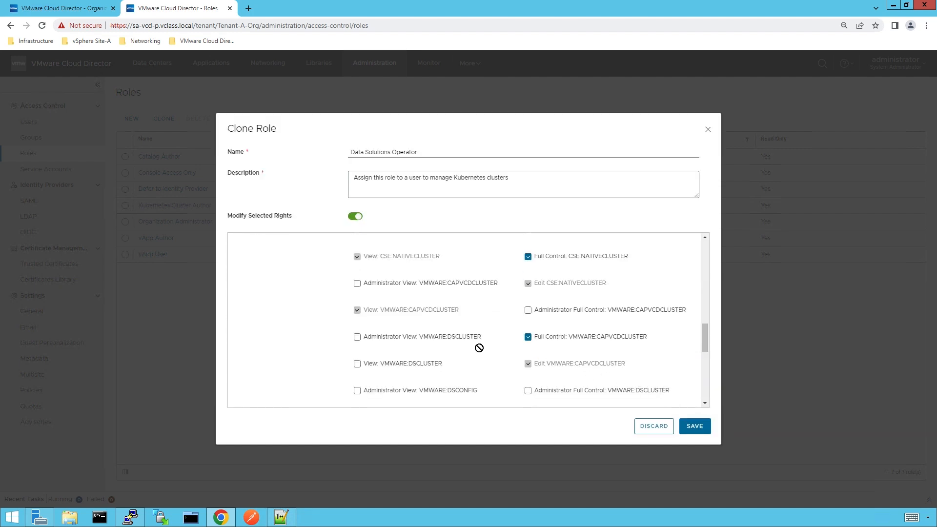
{"action": "left_click", "coordinate": [358, 337]}
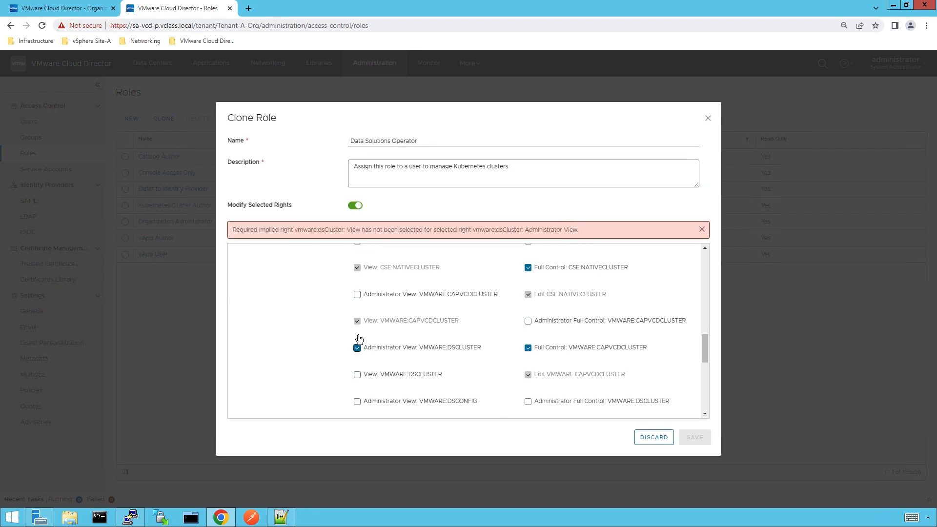
{"action": "left_click", "coordinate": [357, 374]}
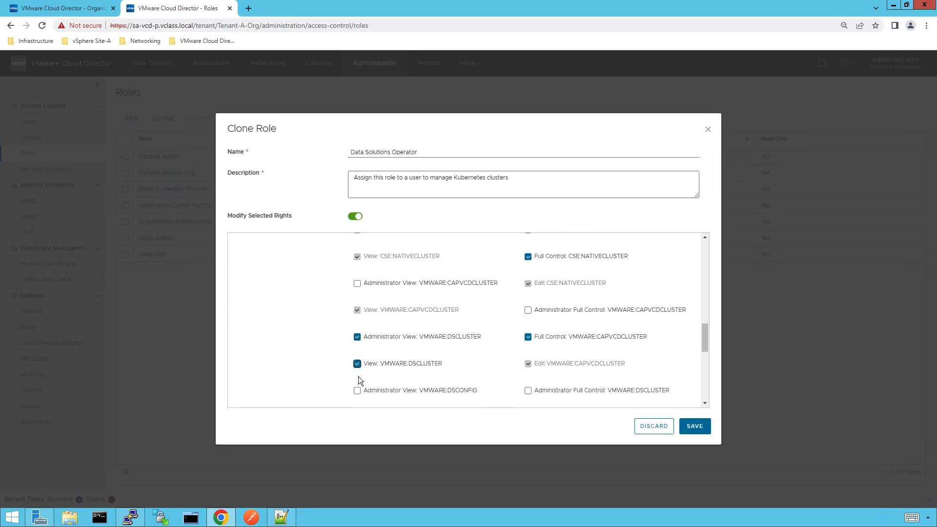
{"action": "left_click", "coordinate": [358, 390]}
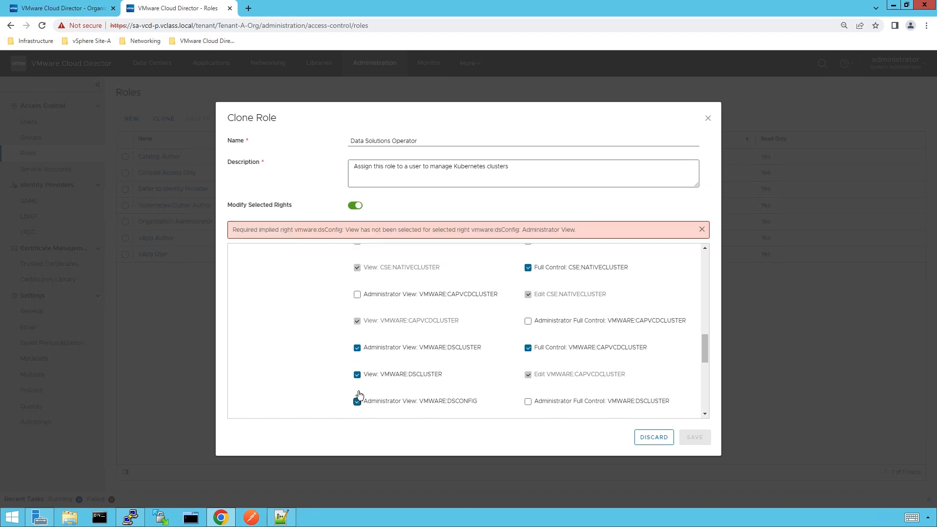
{"action": "left_click", "coordinate": [528, 401]}
{"action": "scroll", "coordinate": [529, 317], "scroll_direction": "down", "scroll_amount": 2}
{"action": "left_click", "coordinate": [528, 311]}
{"action": "left_click", "coordinate": [358, 312]}
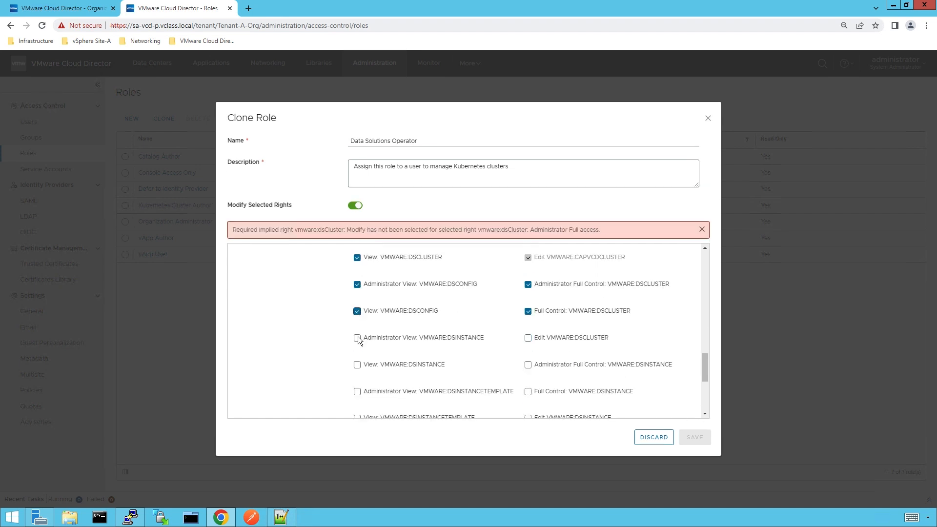
{"action": "left_click", "coordinate": [357, 338]}
{"action": "left_click", "coordinate": [358, 365]}
{"action": "left_click", "coordinate": [528, 339]}
{"action": "left_click", "coordinate": [529, 355]}
{"action": "left_click", "coordinate": [528, 392]}
- Grant DSINSTANCETEMPLATE, DSPROVISIONING and DSINSTANCE Edit rights, save the role, and go to Users
{"action": "left_click", "coordinate": [357, 392]}
{"action": "scroll", "coordinate": [357, 342], "scroll_direction": "down", "scroll_amount": 2}
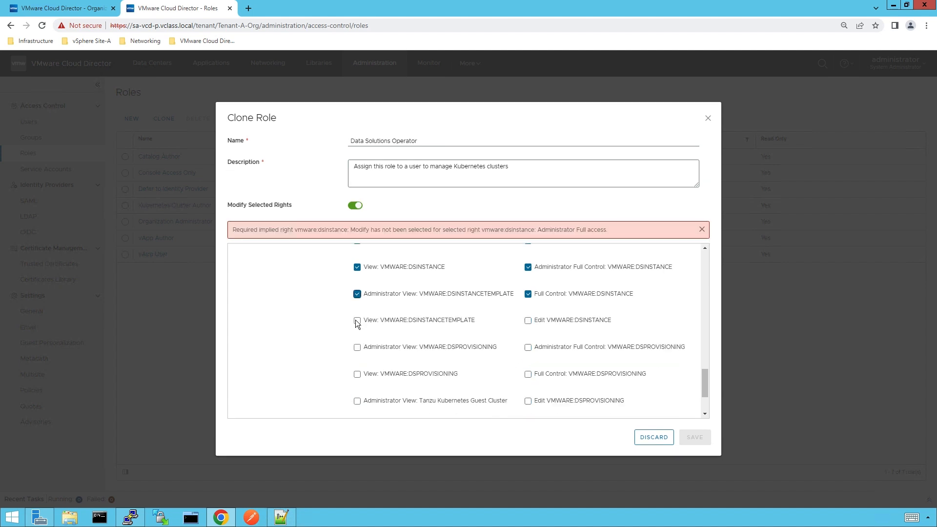
{"action": "left_click", "coordinate": [357, 321]}
{"action": "left_click", "coordinate": [357, 347]}
{"action": "left_click", "coordinate": [357, 375]}
{"action": "left_click", "coordinate": [528, 321]}
{"action": "left_click", "coordinate": [528, 337]}
{"action": "left_click", "coordinate": [529, 374]}
{"action": "left_click", "coordinate": [529, 401]}
{"action": "scroll", "coordinate": [537, 386], "scroll_direction": "down", "scroll_amount": 2}
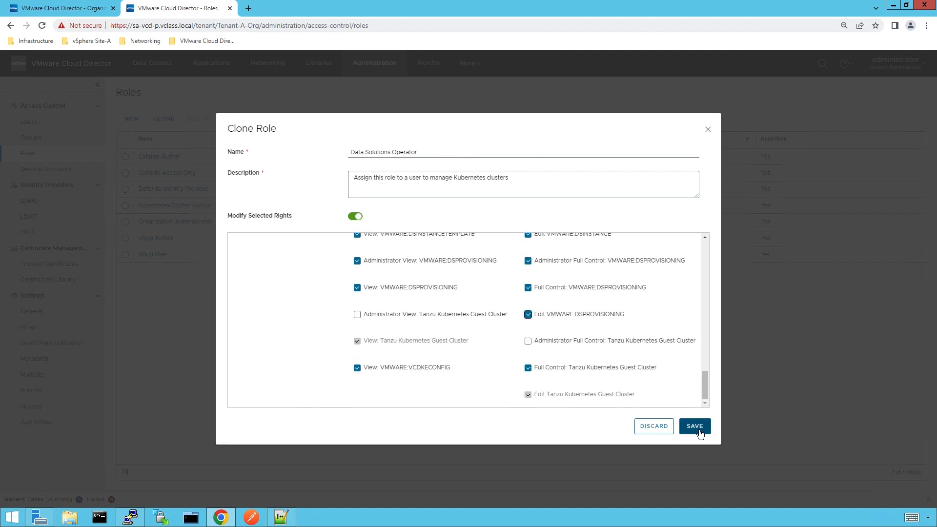
{"action": "left_click", "coordinate": [699, 430]}
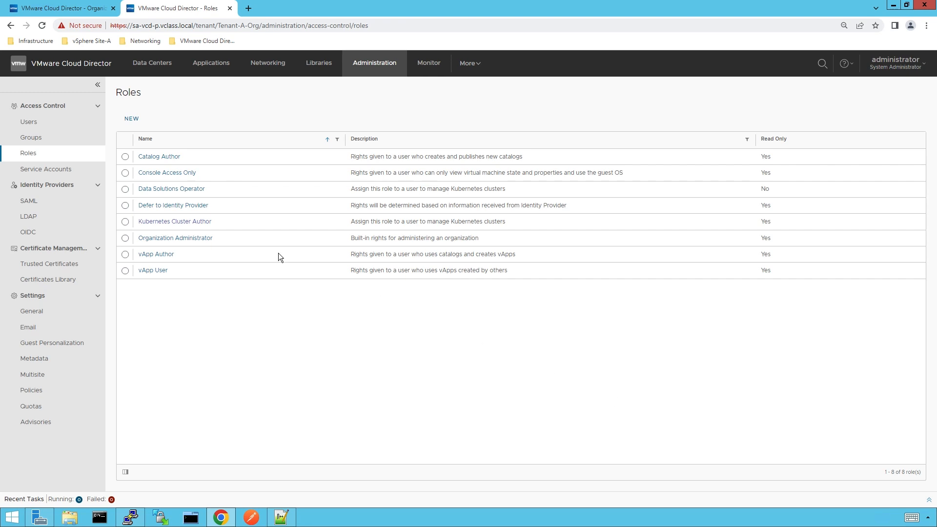
{"action": "left_click", "coordinate": [47, 127]}
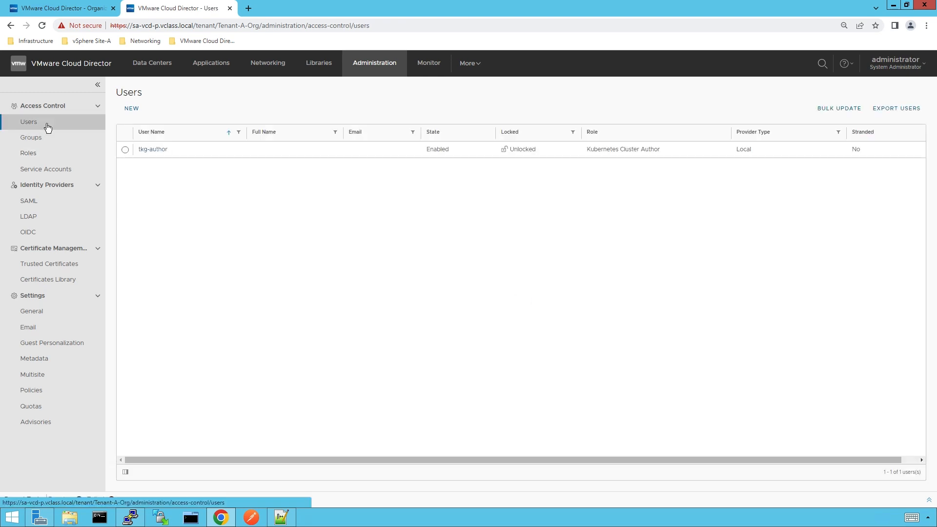
- Give the organization's existing user the Data Solutions Operator role and save
{"action": "left_click", "coordinate": [125, 150]}
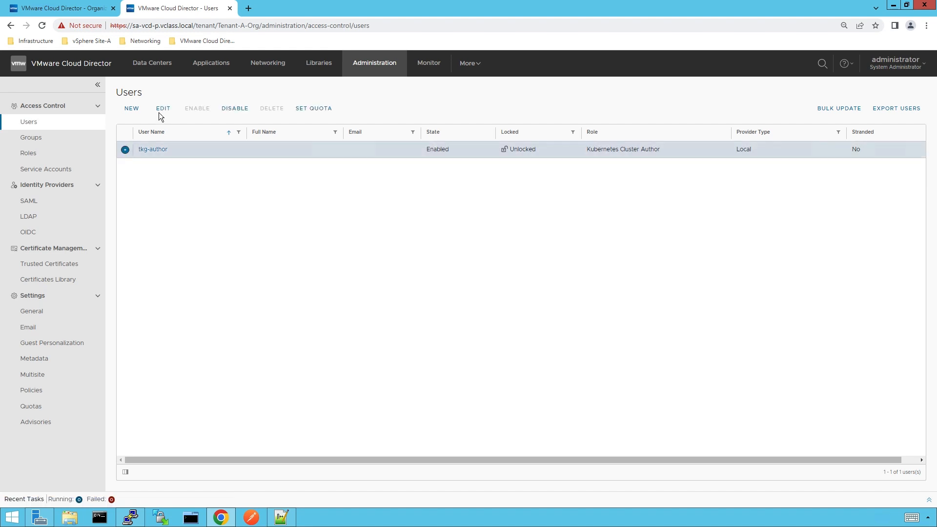
{"action": "left_click", "coordinate": [162, 109]}
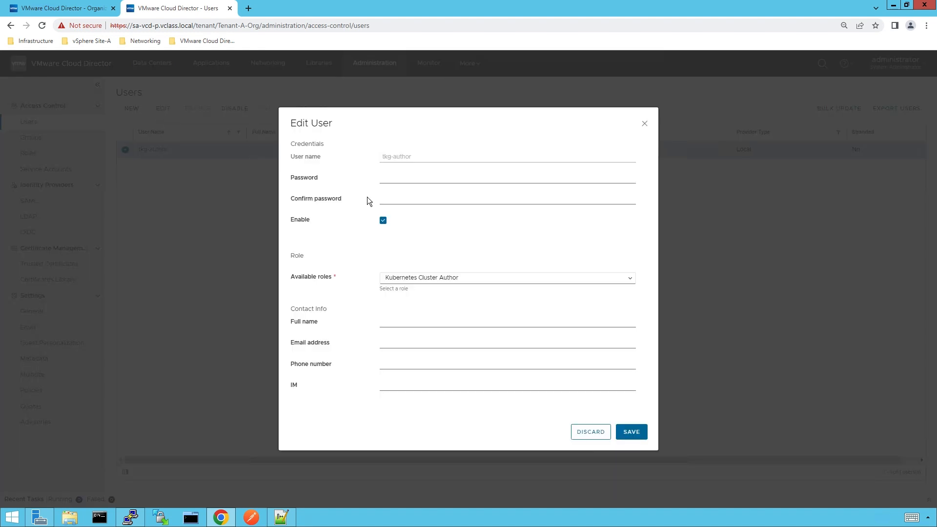
{"action": "left_click", "coordinate": [631, 281]}
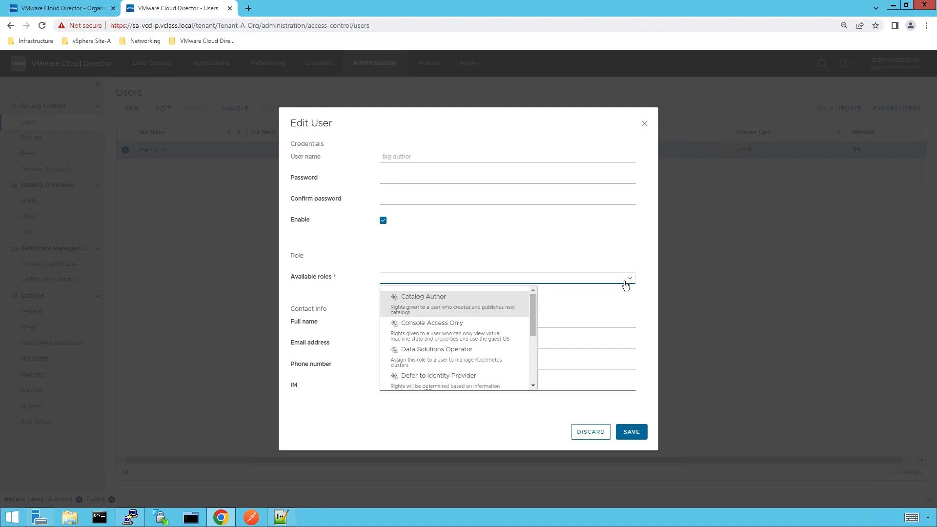
{"action": "left_click", "coordinate": [457, 357]}
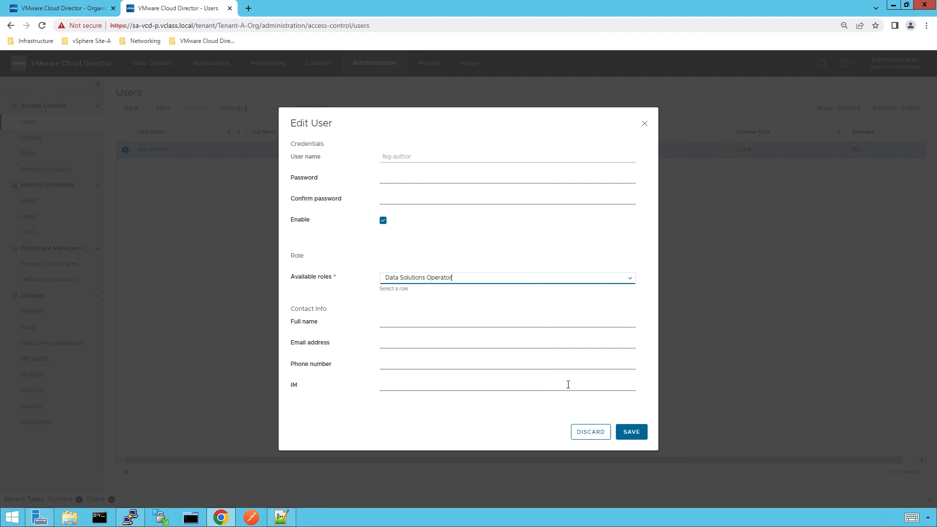
{"action": "left_click", "coordinate": [629, 432]}
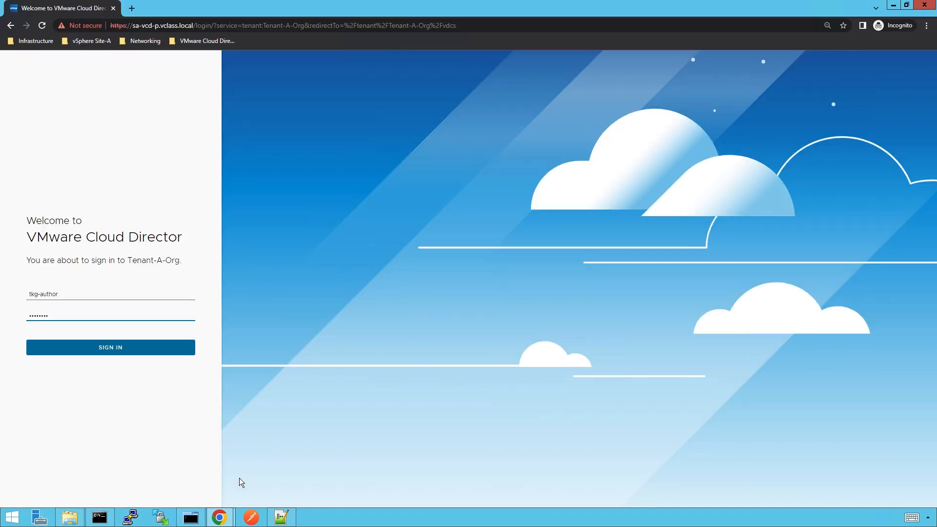
- Sign in to Tenant-A-Org as that user, check cluster tkg-1, then open More > Data Solutions
{"action": "left_click", "coordinate": [131, 350]}
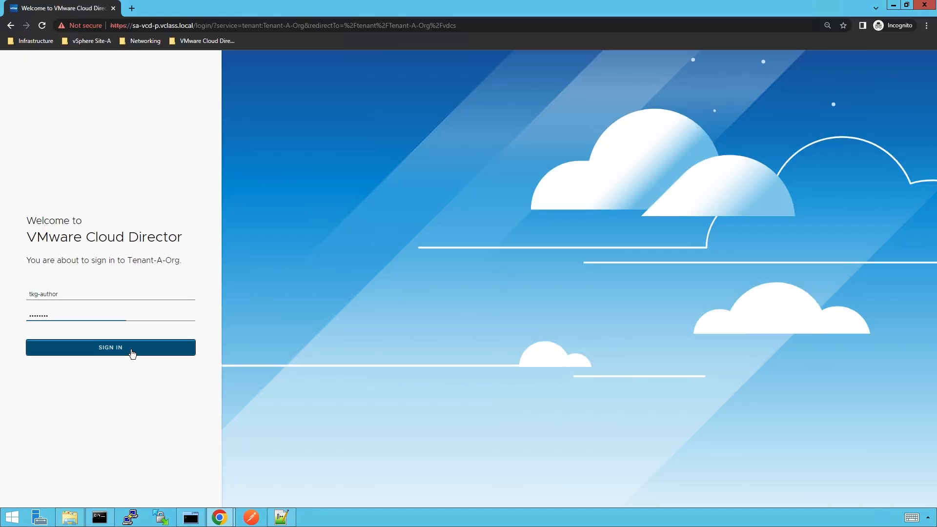
{"action": "left_click", "coordinate": [476, 64]}
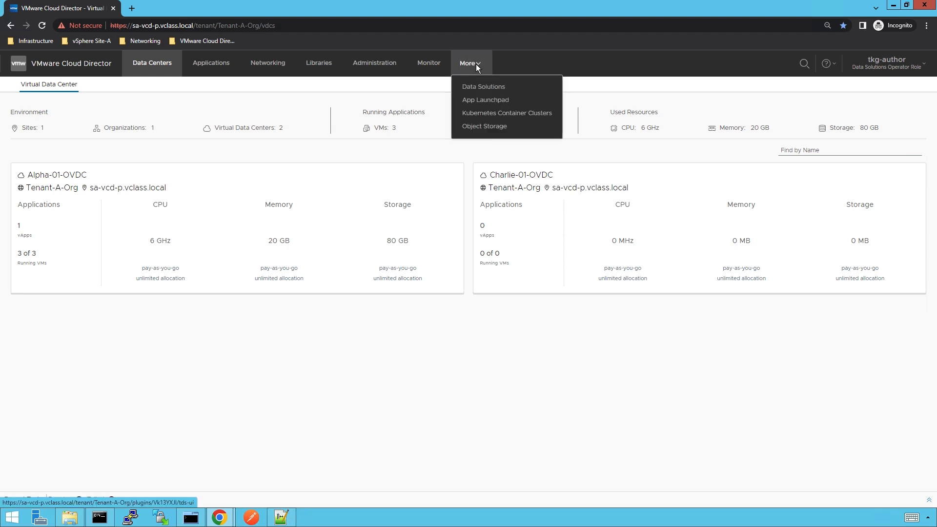
{"action": "left_click", "coordinate": [486, 113]}
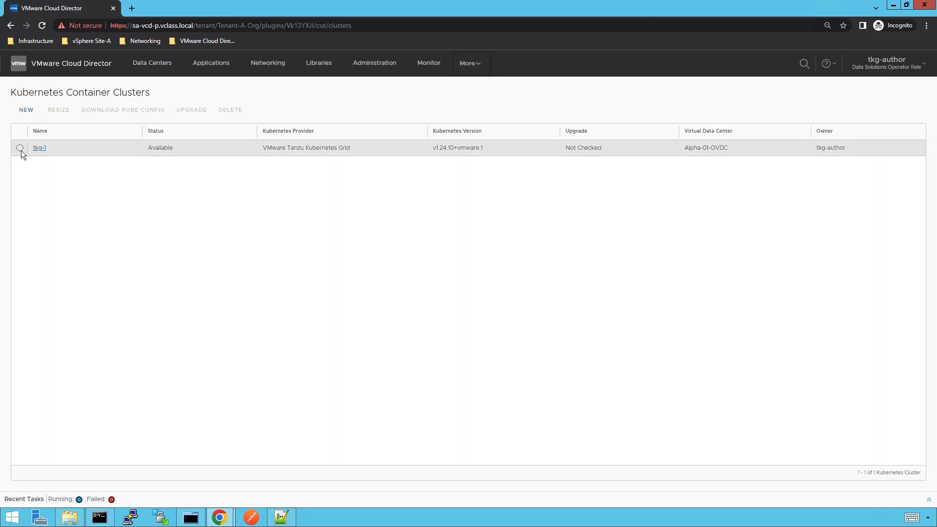
{"action": "left_click", "coordinate": [21, 150]}
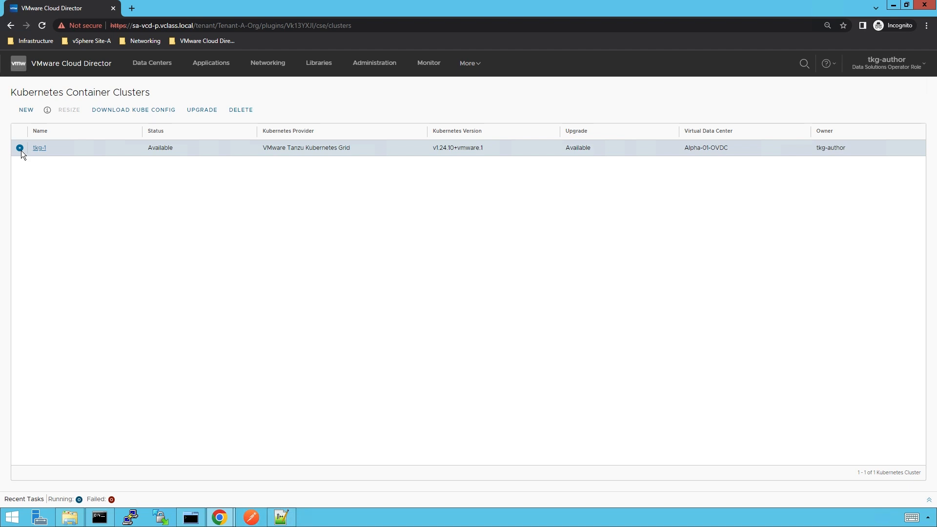
{"action": "left_click", "coordinate": [474, 68]}
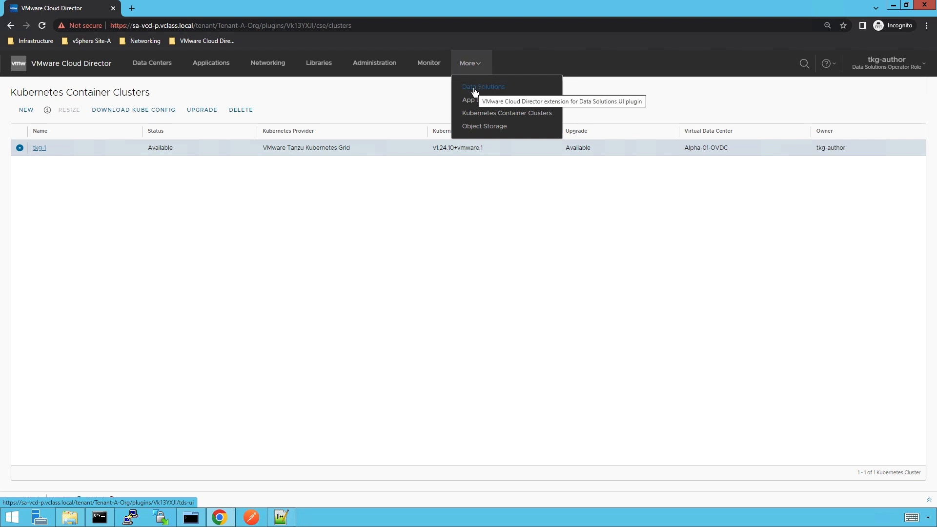
{"action": "left_click", "coordinate": [475, 92]}
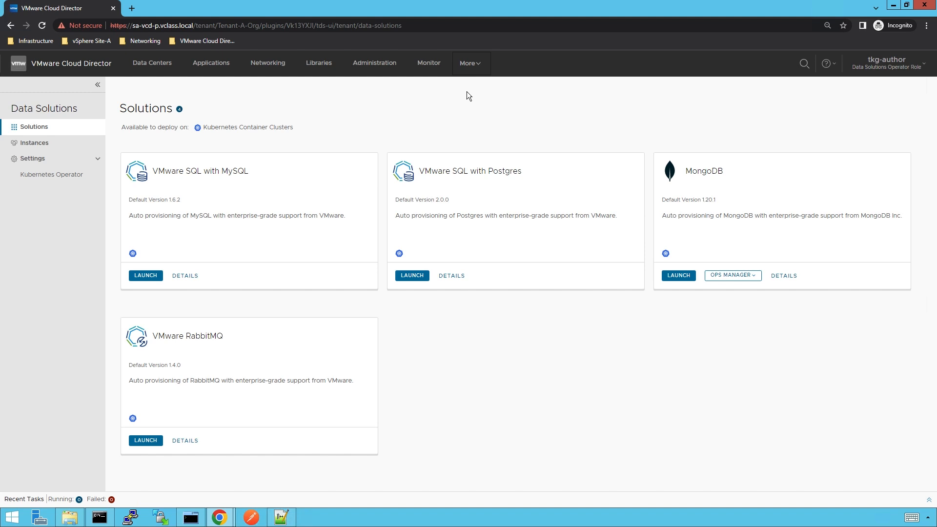
- Install the Data Solutions operator on tkg-1 from the Kubernetes Operator settings and return to Solutions
{"action": "left_click", "coordinate": [44, 180]}
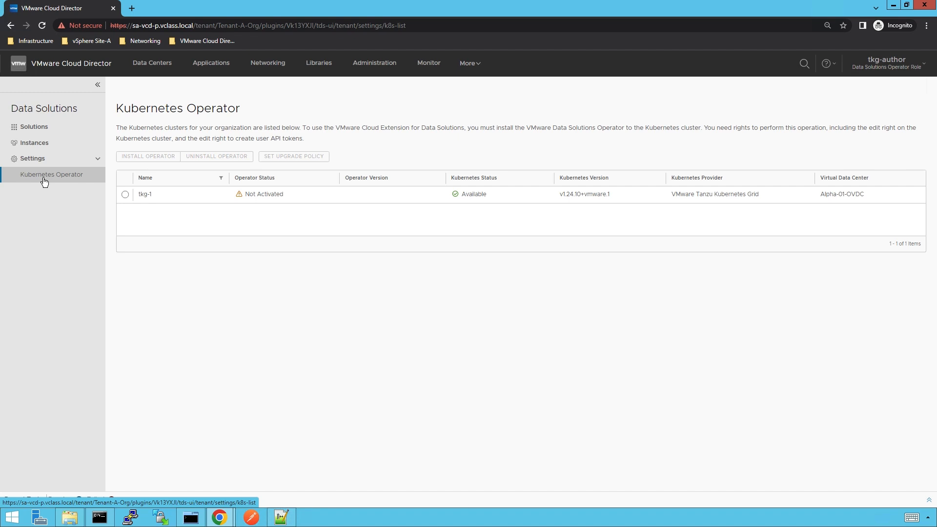
{"action": "left_click", "coordinate": [125, 194]}
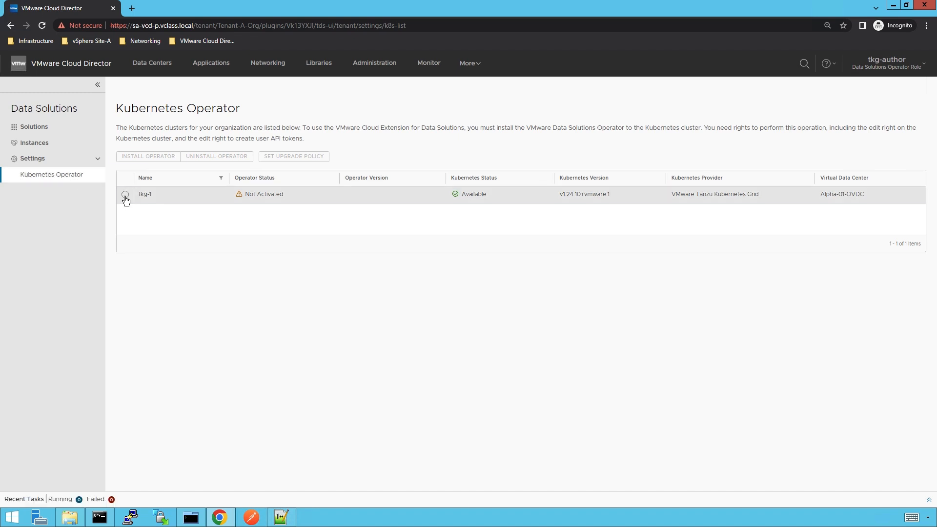
{"action": "left_click", "coordinate": [142, 162]}
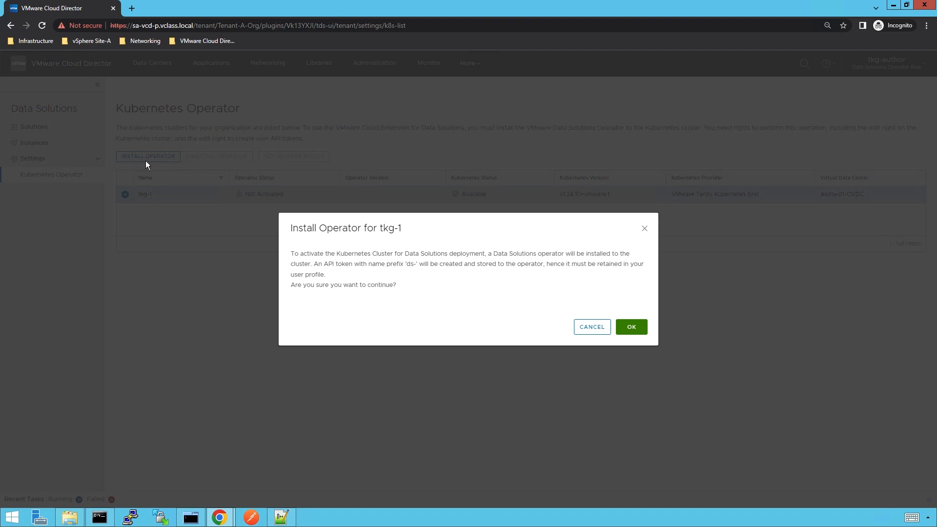
{"action": "left_click", "coordinate": [634, 332]}
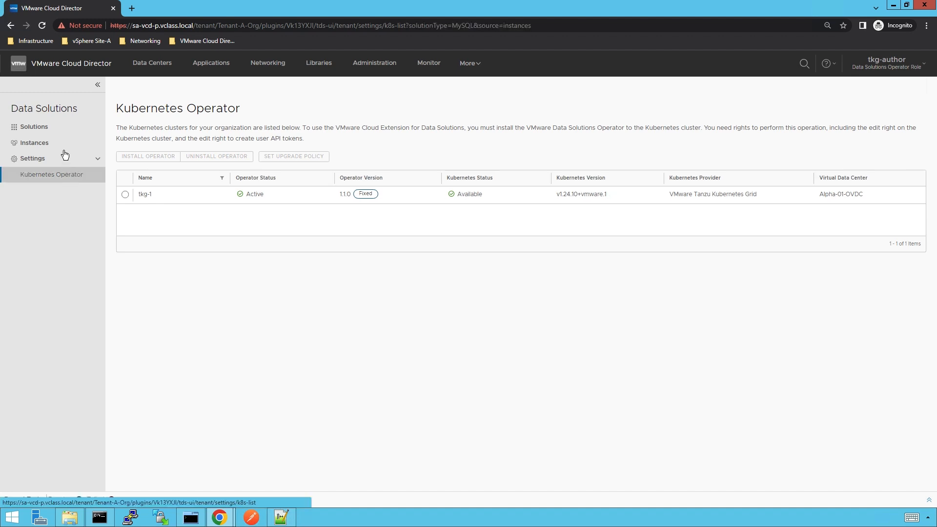
{"action": "left_click", "coordinate": [57, 132]}
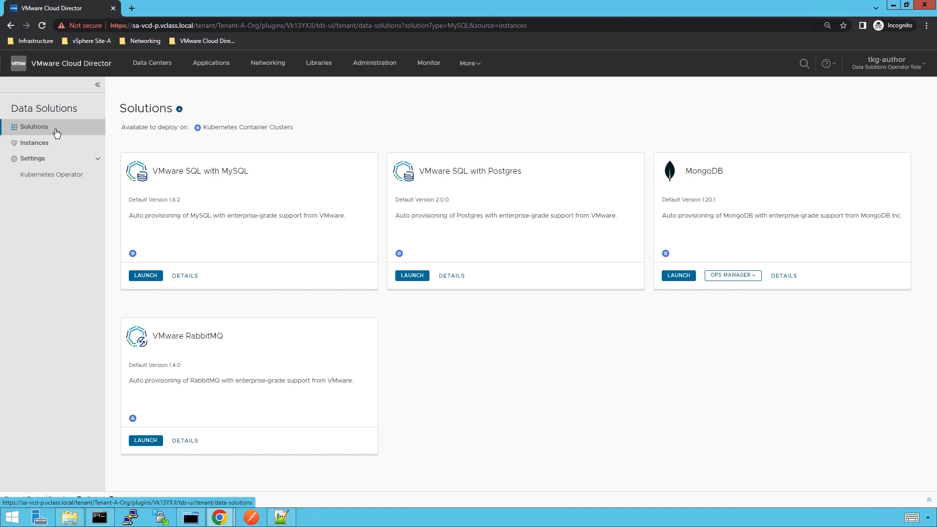
- Launch a new MySQL instance named mysqlds and enter the default password and its confirmation
{"action": "left_click", "coordinate": [145, 276]}
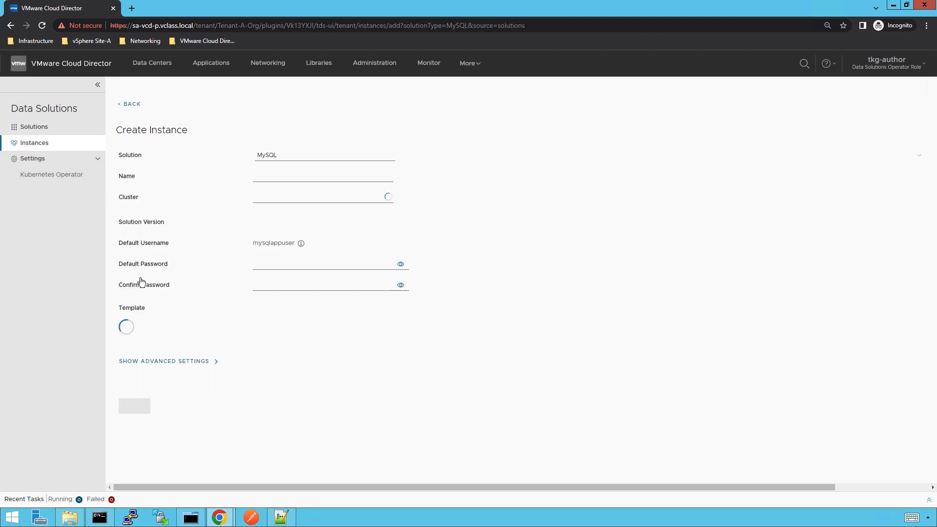
{"action": "left_click", "coordinate": [263, 177]}
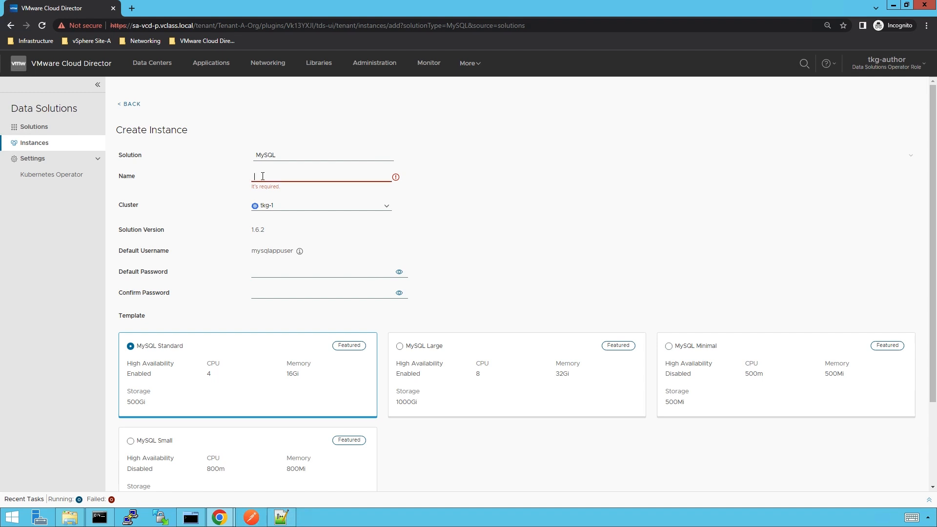
{"action": "type", "text": "mys"}
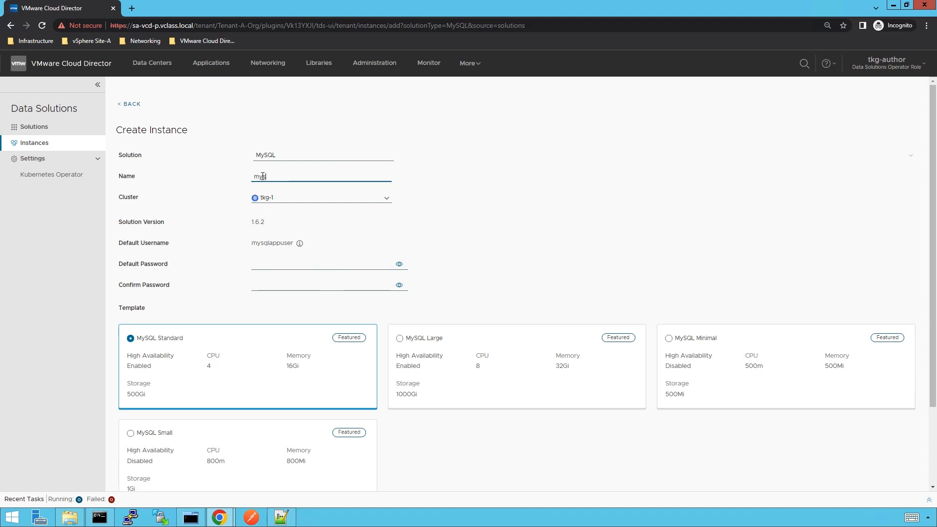
{"action": "type", "text": "qlds"}
{"action": "left_click", "coordinate": [297, 264]}
{"action": "type", "text": "VM"}
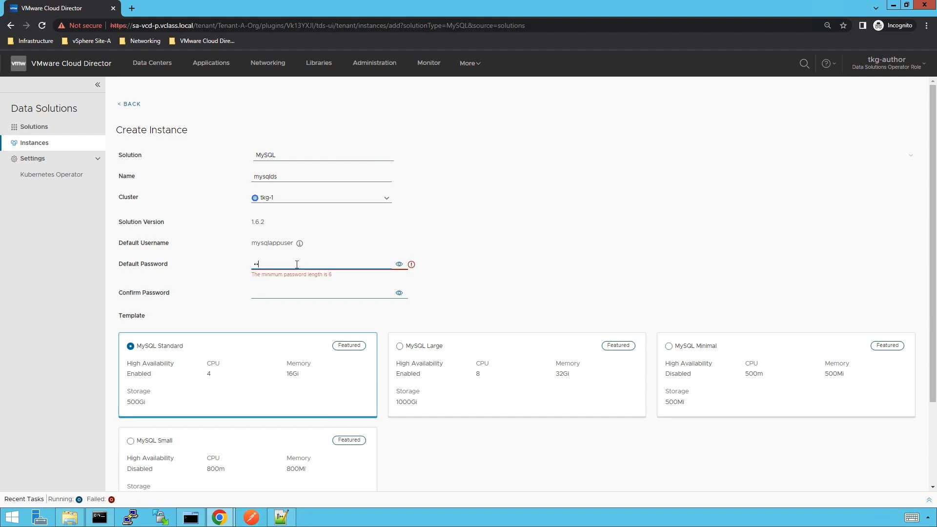
{"action": "type", "text": "ware"}
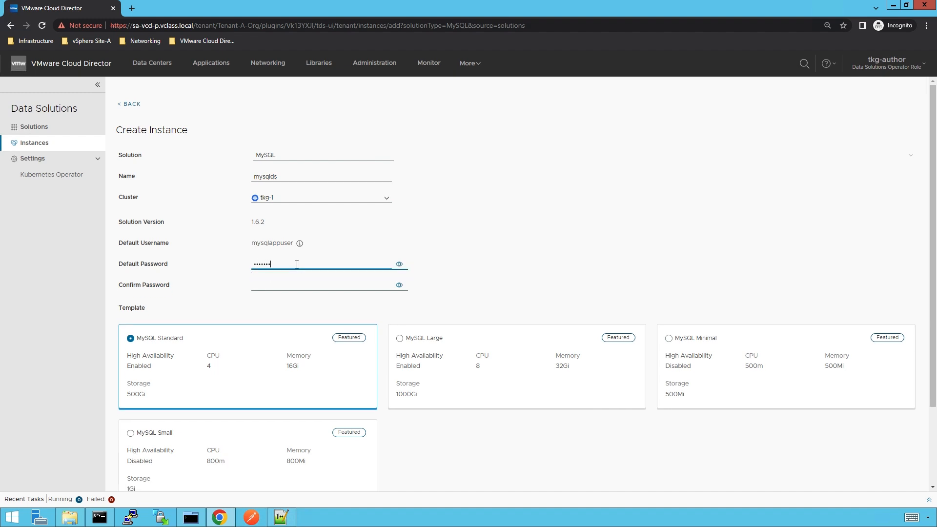
{"action": "left_click", "coordinate": [285, 287]}
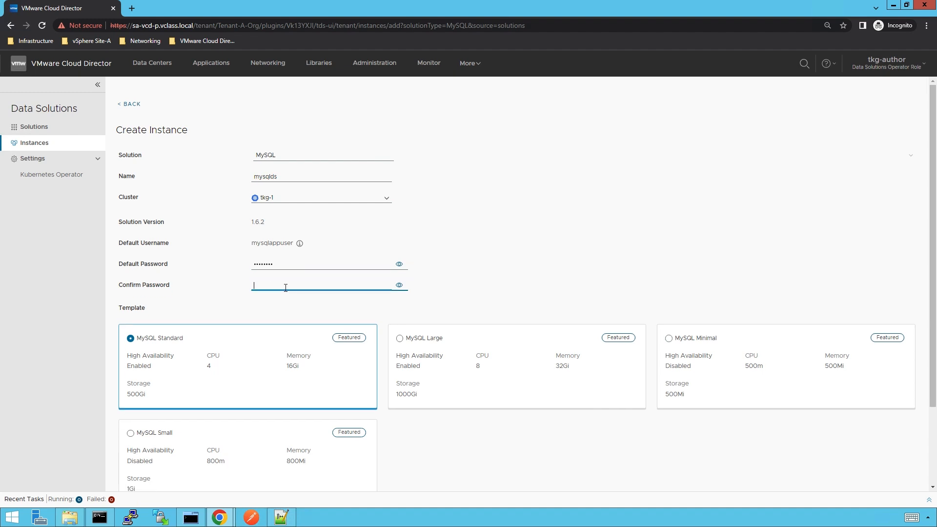
{"action": "type", "text": "VMwa"}
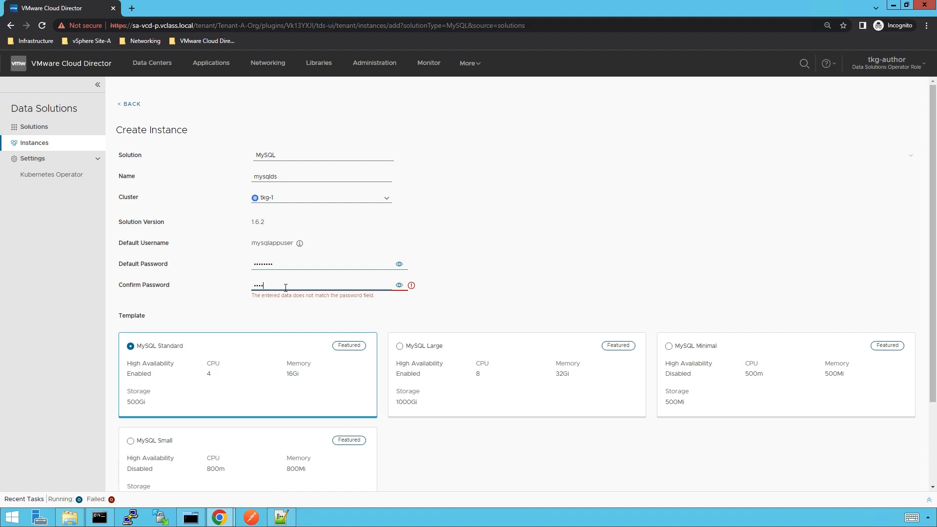
{"action": "type", "text": "re1!"}
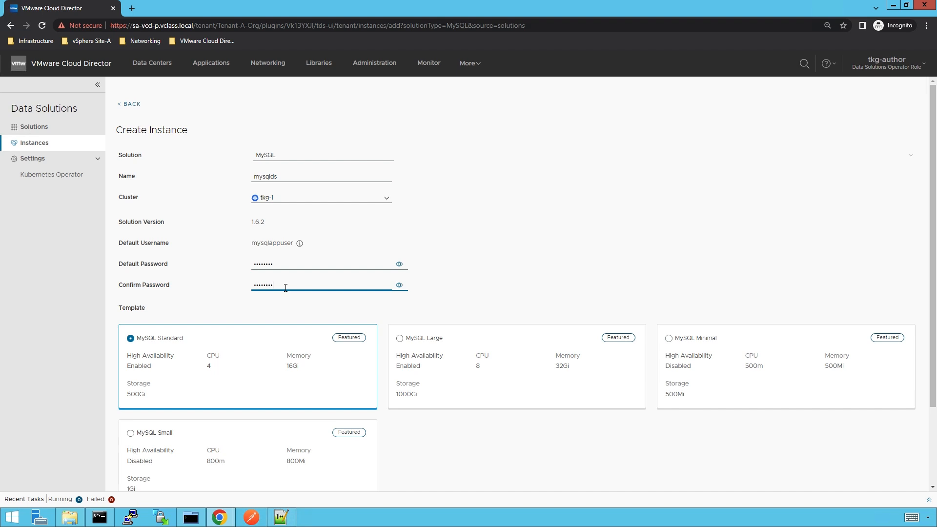
- Choose the MySQL Minimal template, reveal advanced settings, and create the mysqlds instance
{"action": "scroll", "coordinate": [283, 310], "scroll_direction": "down", "scroll_amount": 2}
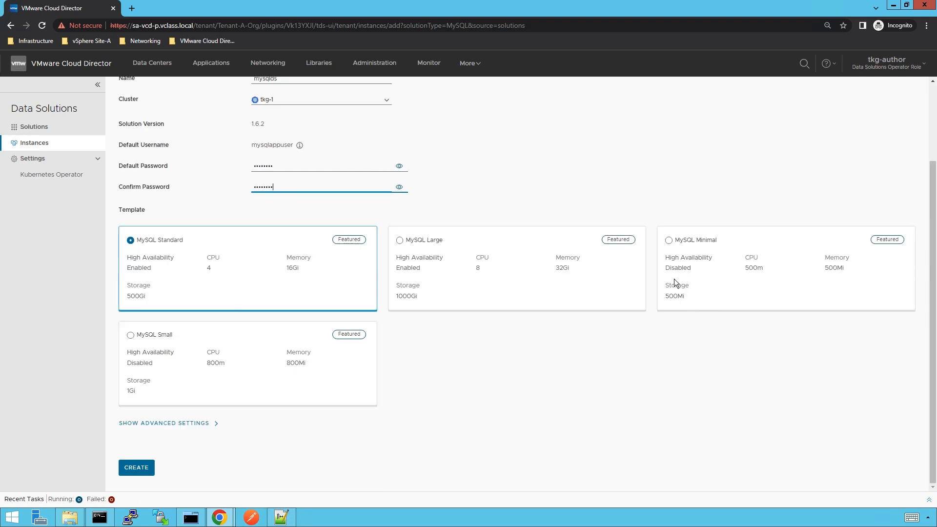
{"action": "left_click", "coordinate": [670, 242]}
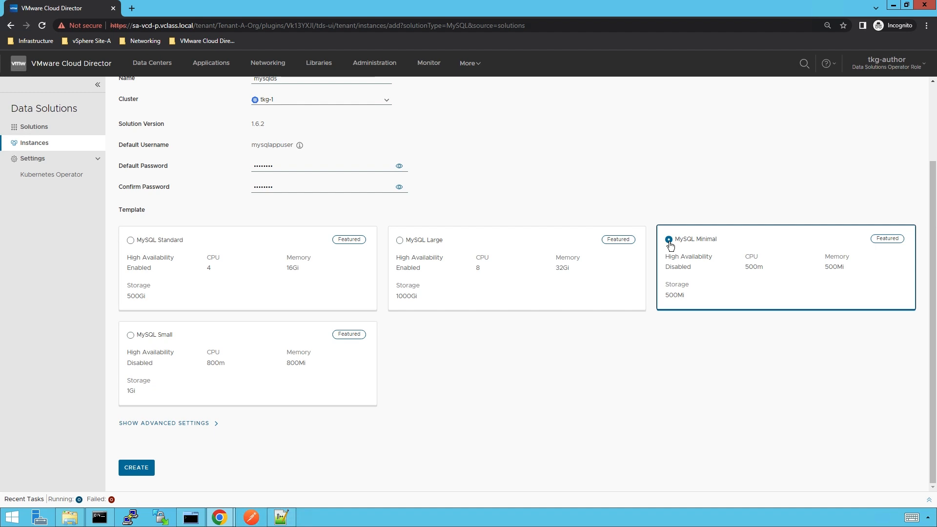
{"action": "left_click", "coordinate": [213, 429]}
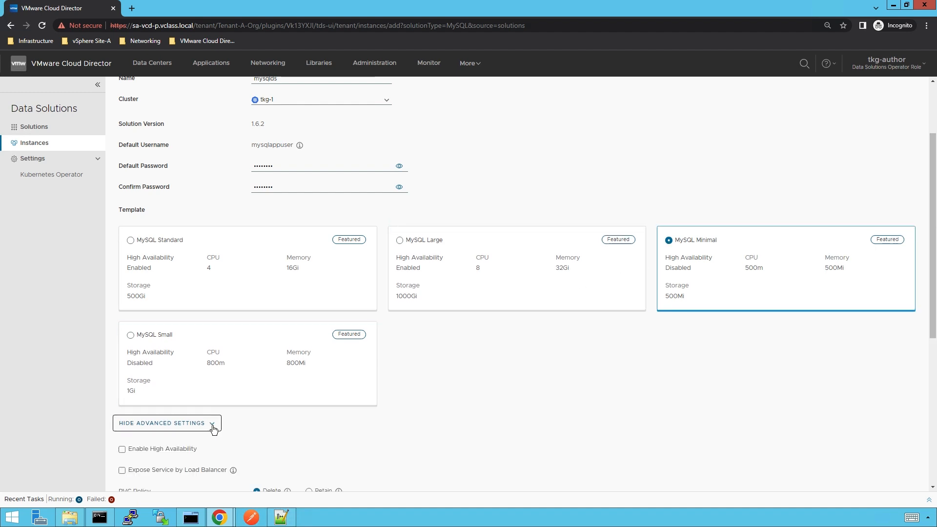
{"action": "scroll", "coordinate": [213, 429], "scroll_direction": "down", "scroll_amount": 6}
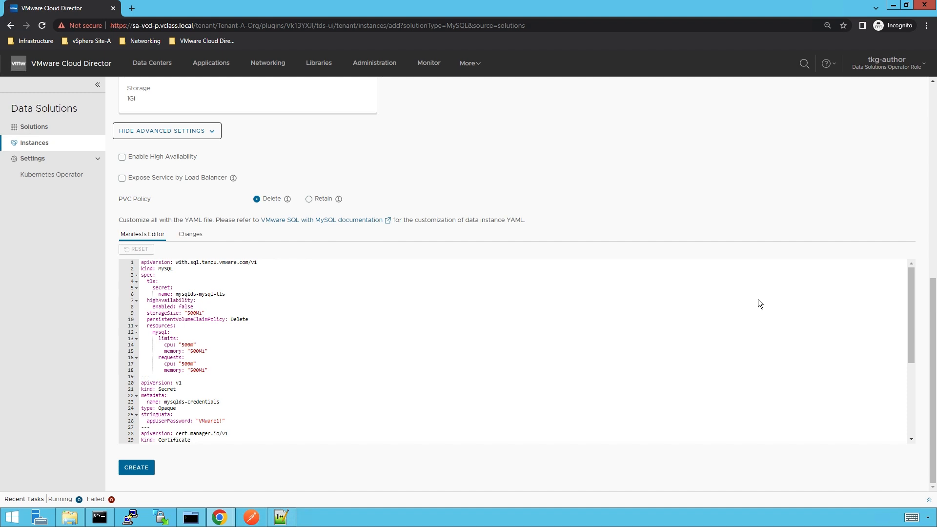
{"action": "left_click", "coordinate": [136, 467]}
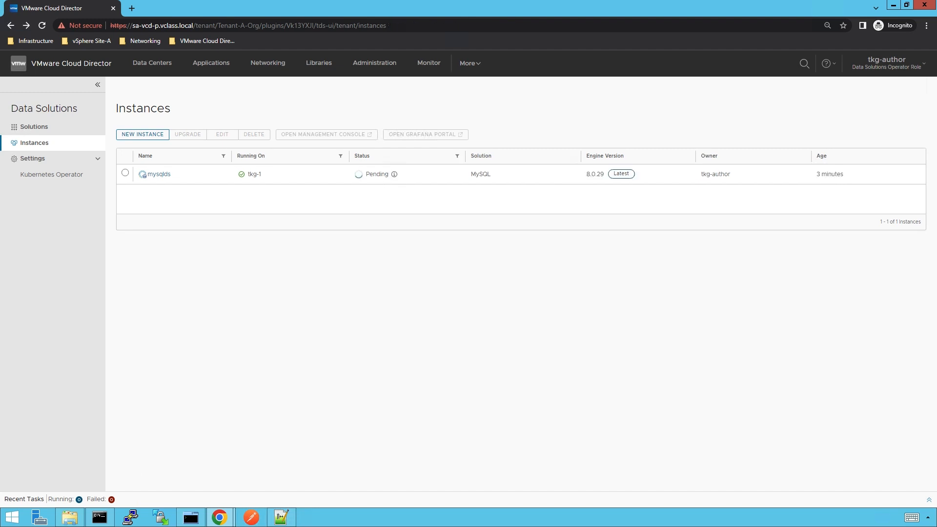
- Check that mysqlds's resource conditions report ReconcileSucceeded and Ready, then return to Instances
{"action": "left_click", "coordinate": [160, 174]}
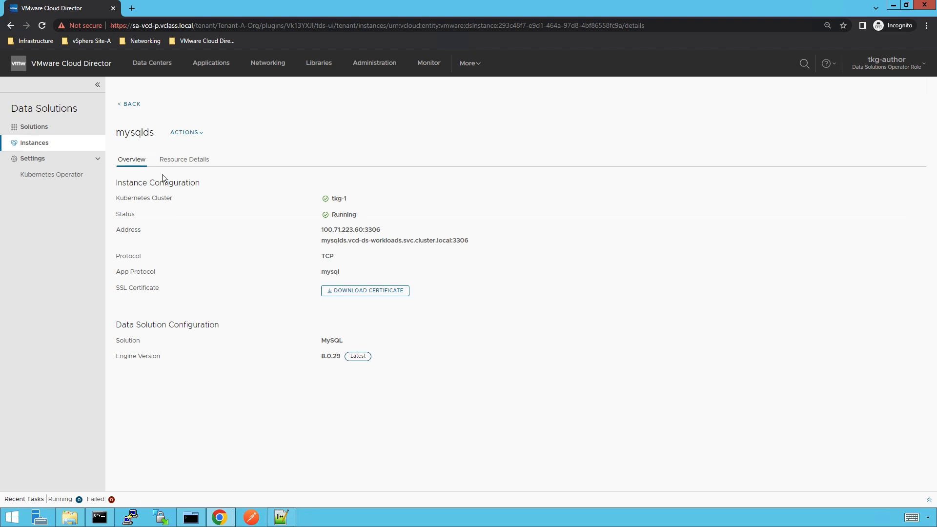
{"action": "left_click", "coordinate": [171, 163]}
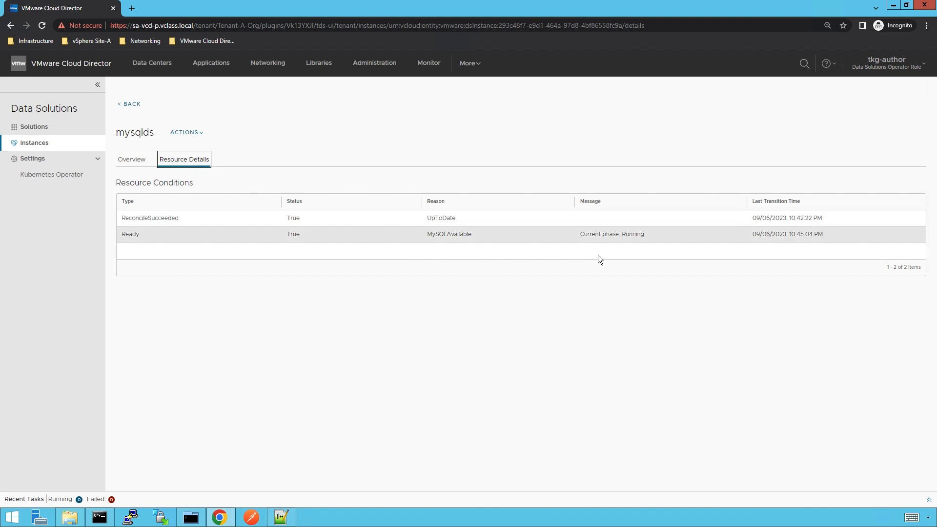
{"action": "left_click", "coordinate": [607, 238]}
{"action": "left_click", "coordinate": [130, 105]}
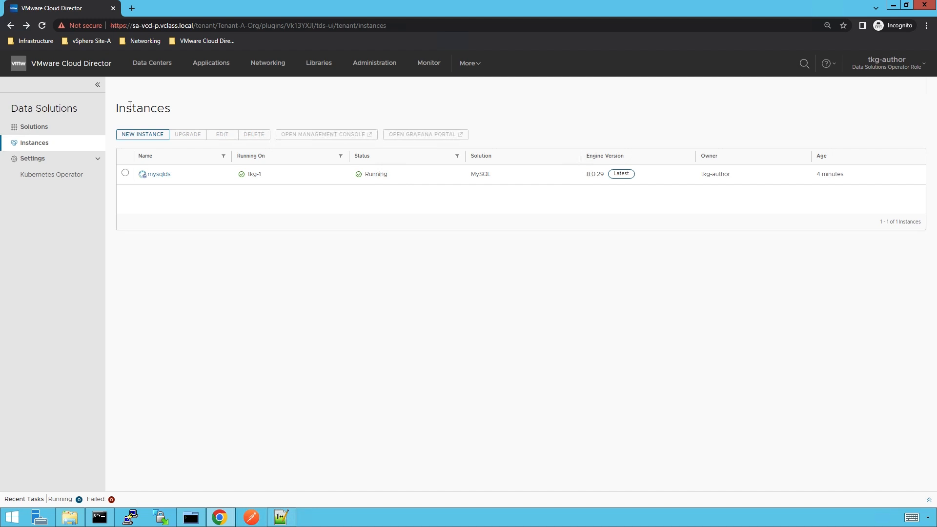
- In the SA-VCD-CSE terminal session, list the files in the working directory with ls
{"action": "left_click", "coordinate": [191, 517]}
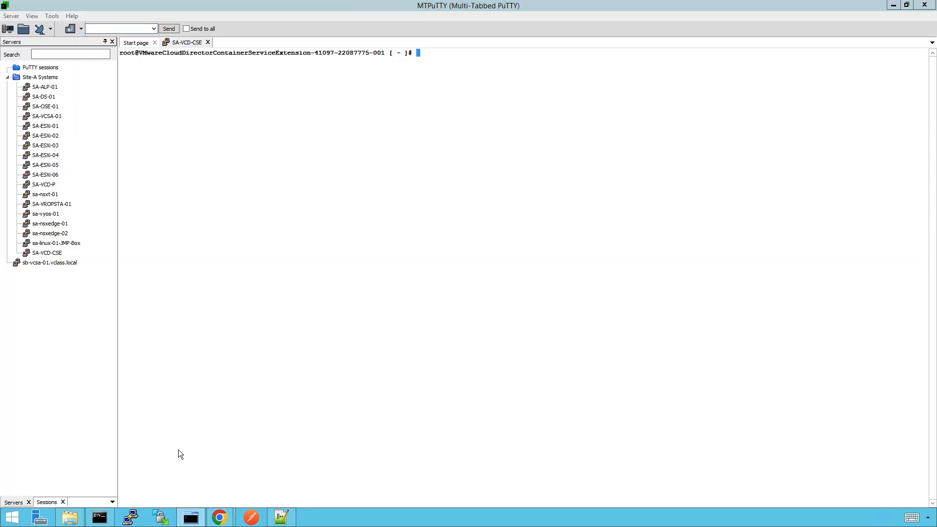
{"action": "type", "text": "ls"}
{"action": "key", "text": "Return"}
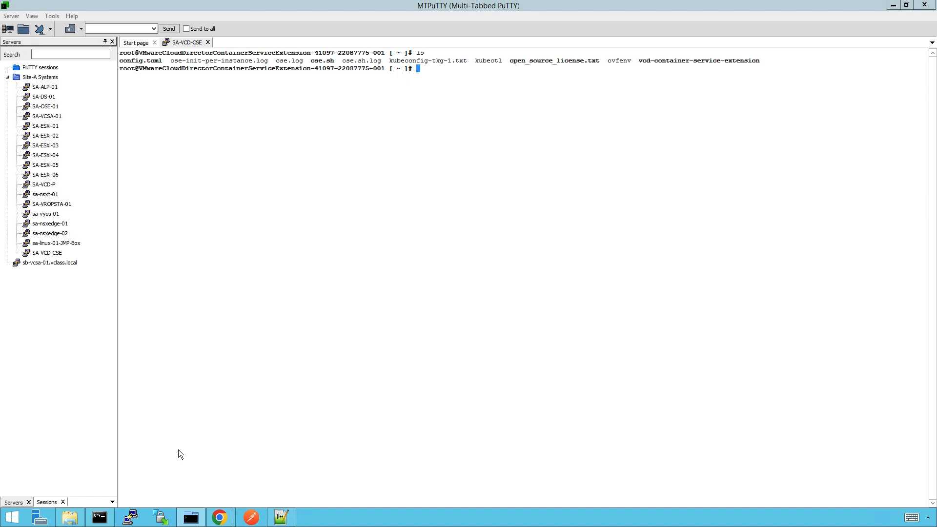
- Run kubectl get pods --all-namespaces --kubeconfig kubeconfig-tkg-1.txt and highlight the vcd-ds-workloads namespace
{"action": "right_click", "coordinate": [178, 450]}
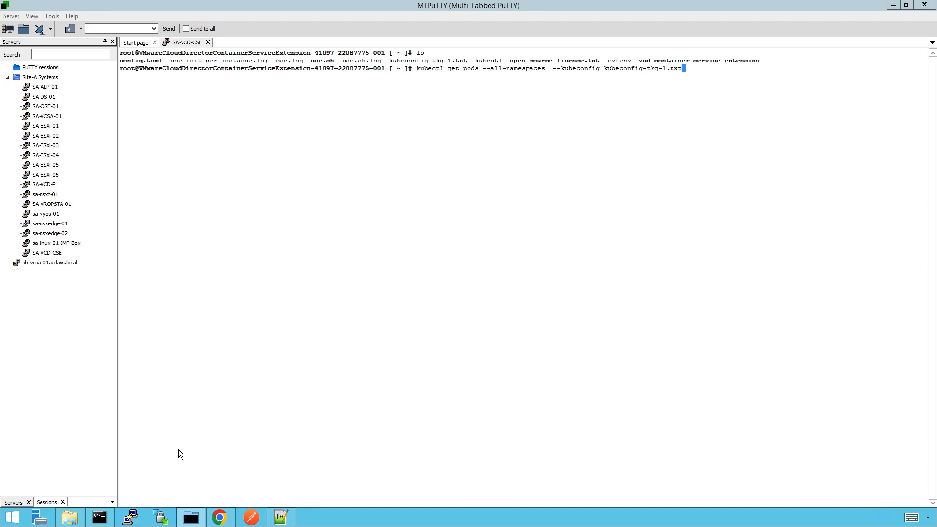
{"action": "key", "text": "Return"}
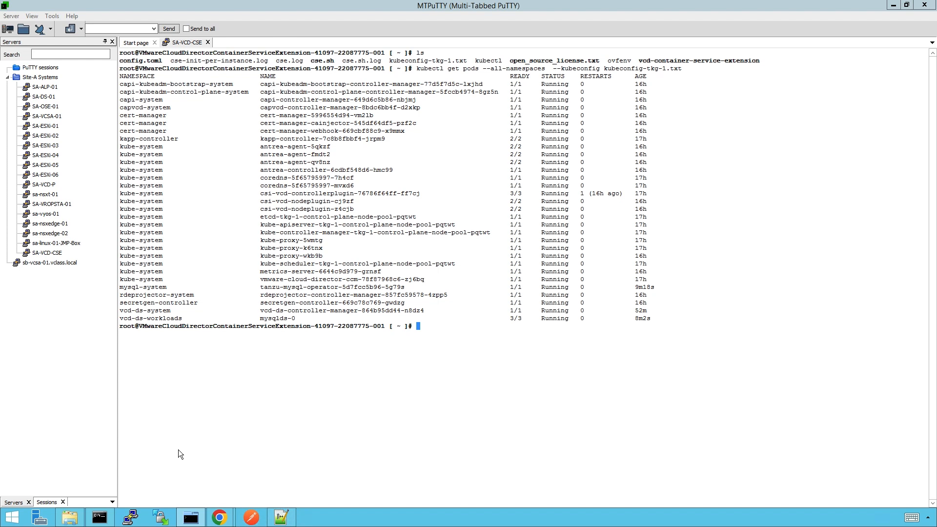
{"action": "double_click", "coordinate": [133, 319]}
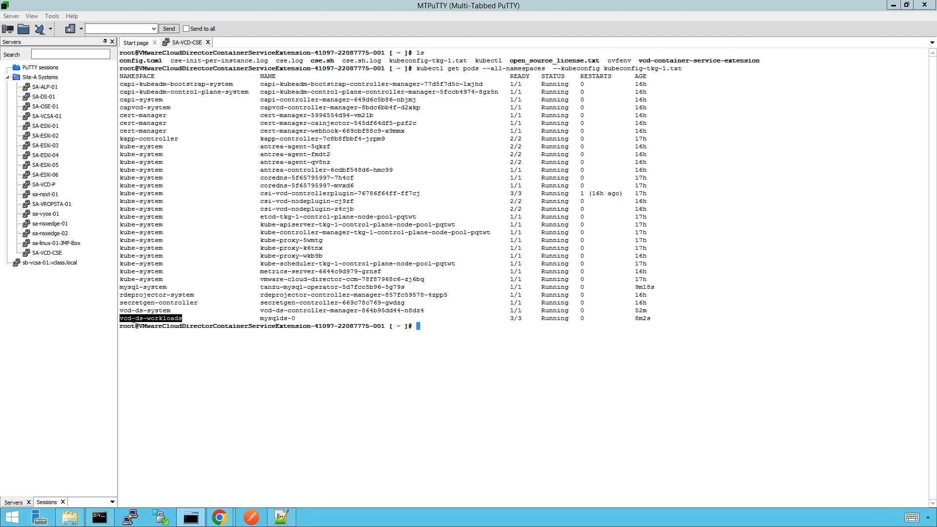